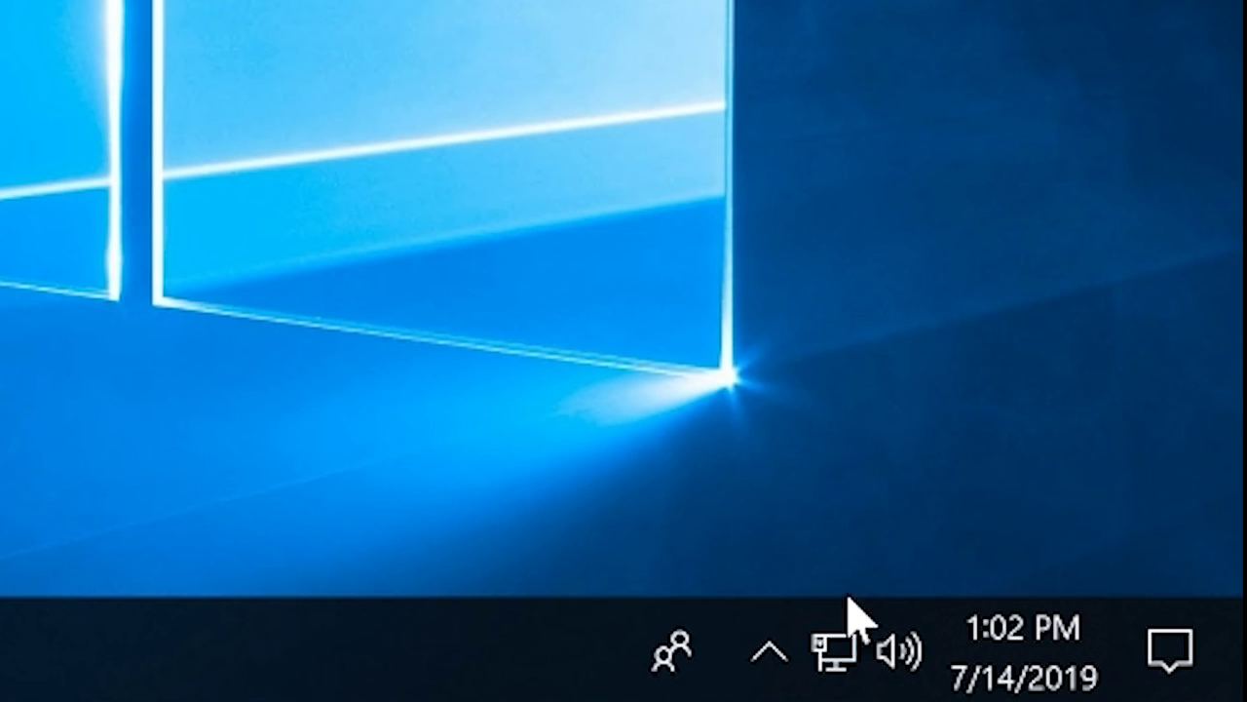
Step: Lower the system volume of the Realtek speakers to 0 and raise it back up to 45
click(905, 655)
click(888, 520)
drag(877, 542, 438, 517)
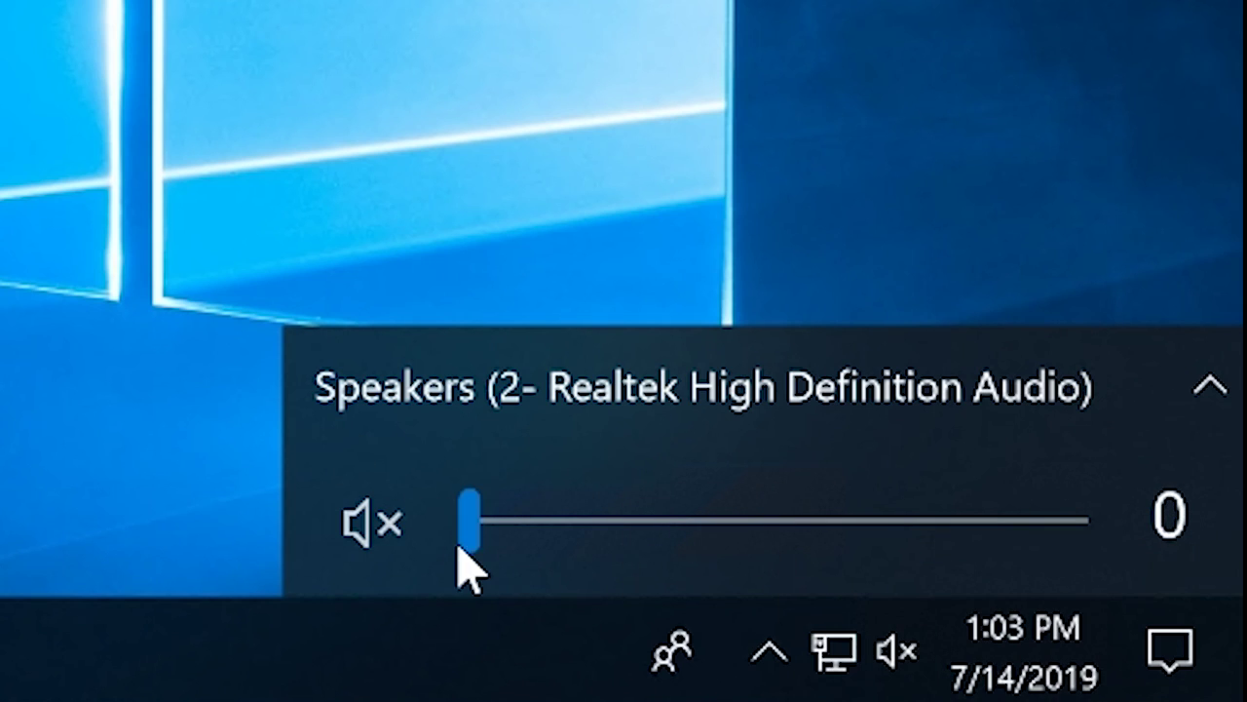
drag(535, 523, 745, 520)
click(835, 237)
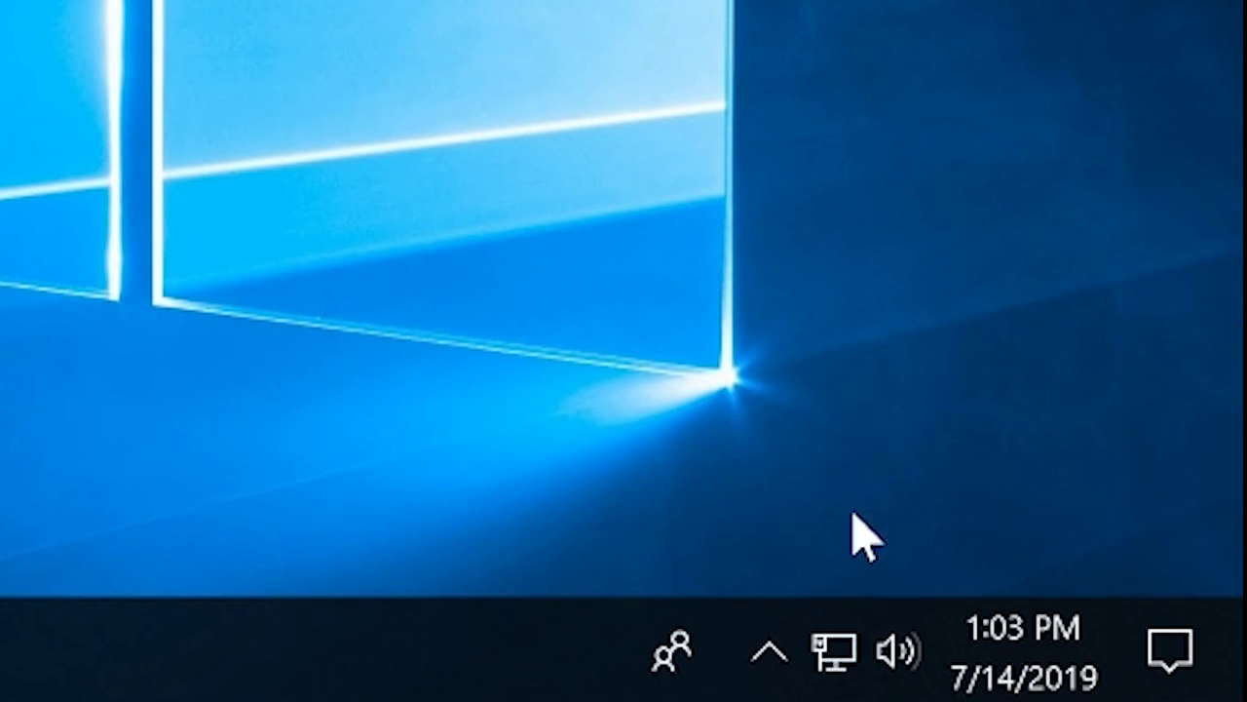
Step: Open the system Sound settings
right_click(906, 661)
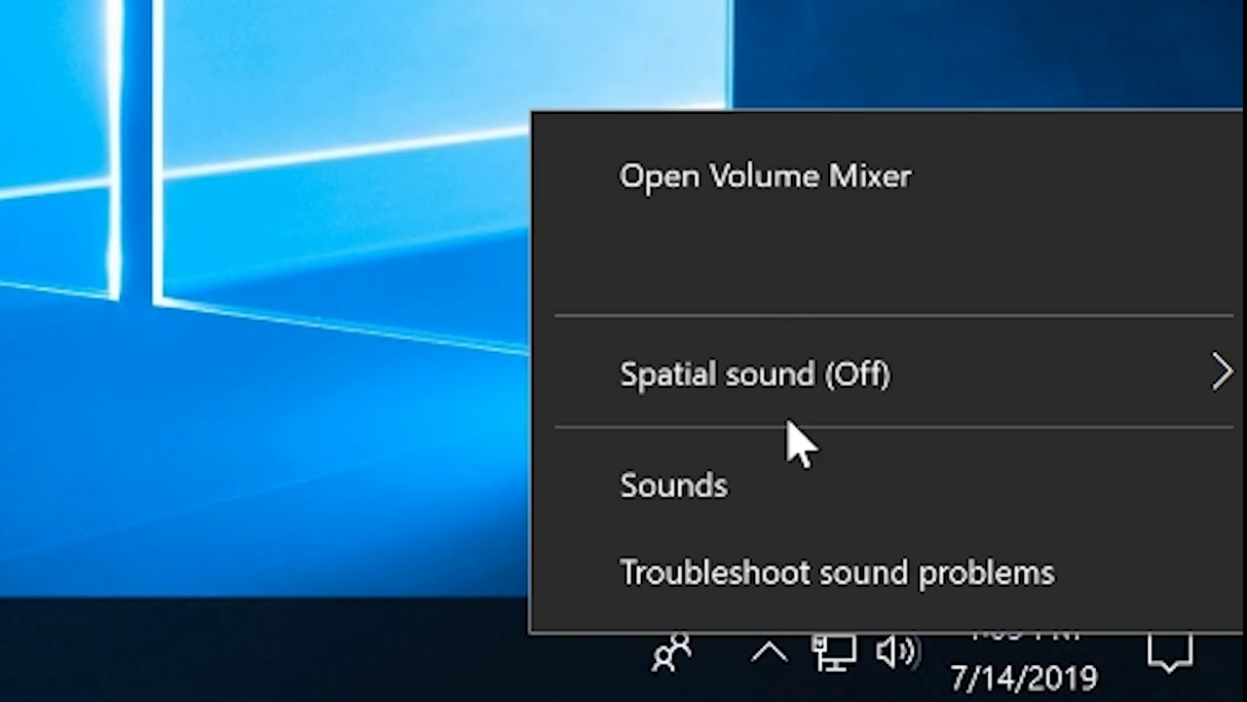
right_click(905, 655)
right_click(912, 660)
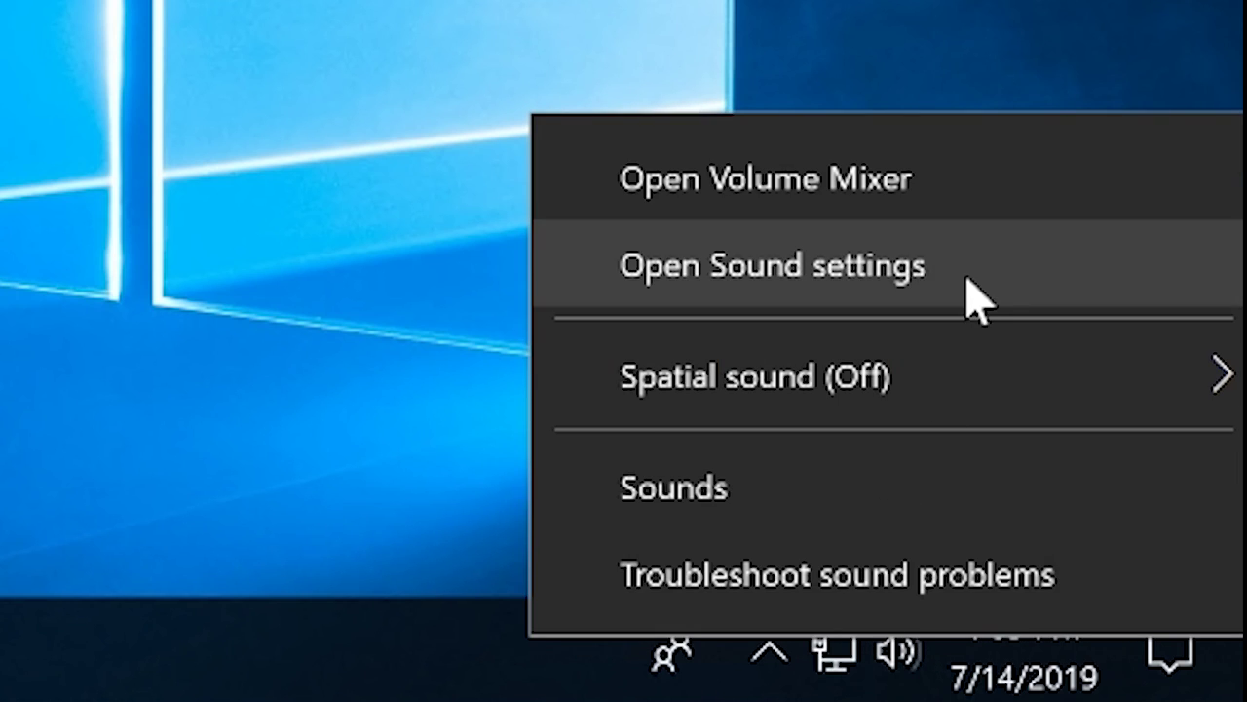
click(857, 265)
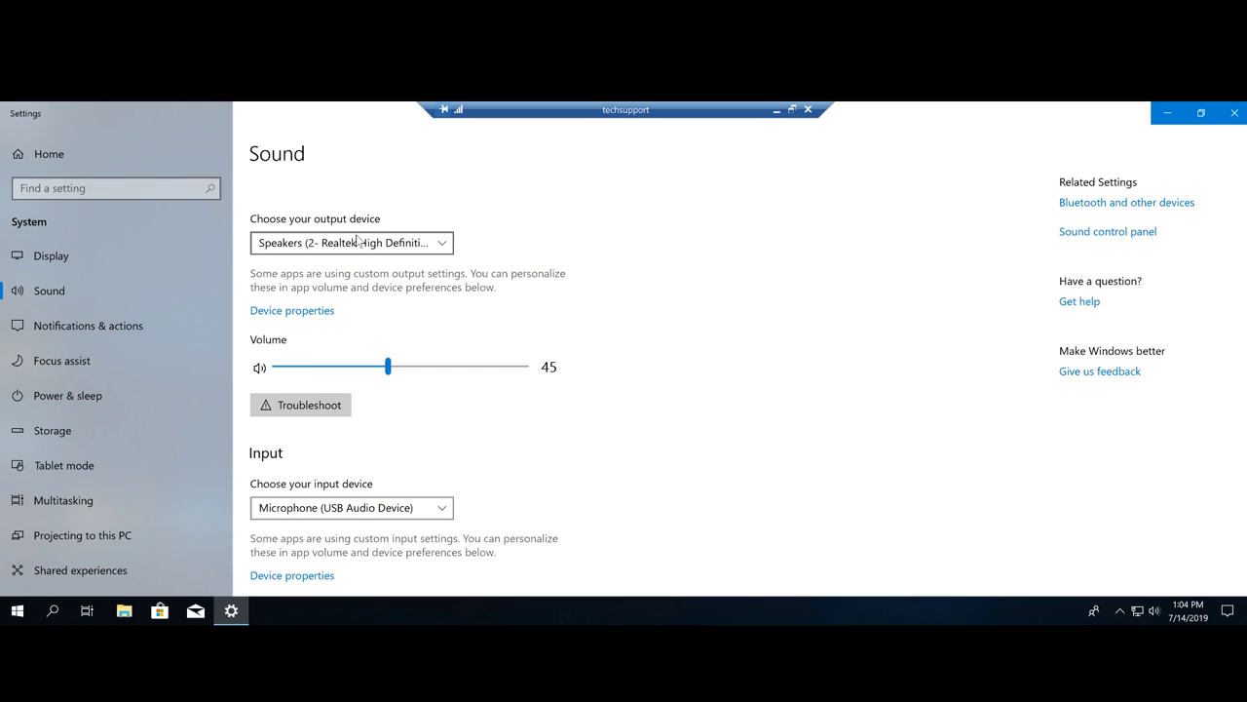
Step: Switch the output device to Speakers (USB Audio Device), and return it to Speakers (2- Realtek High Definition Audio)
click(361, 243)
click(394, 256)
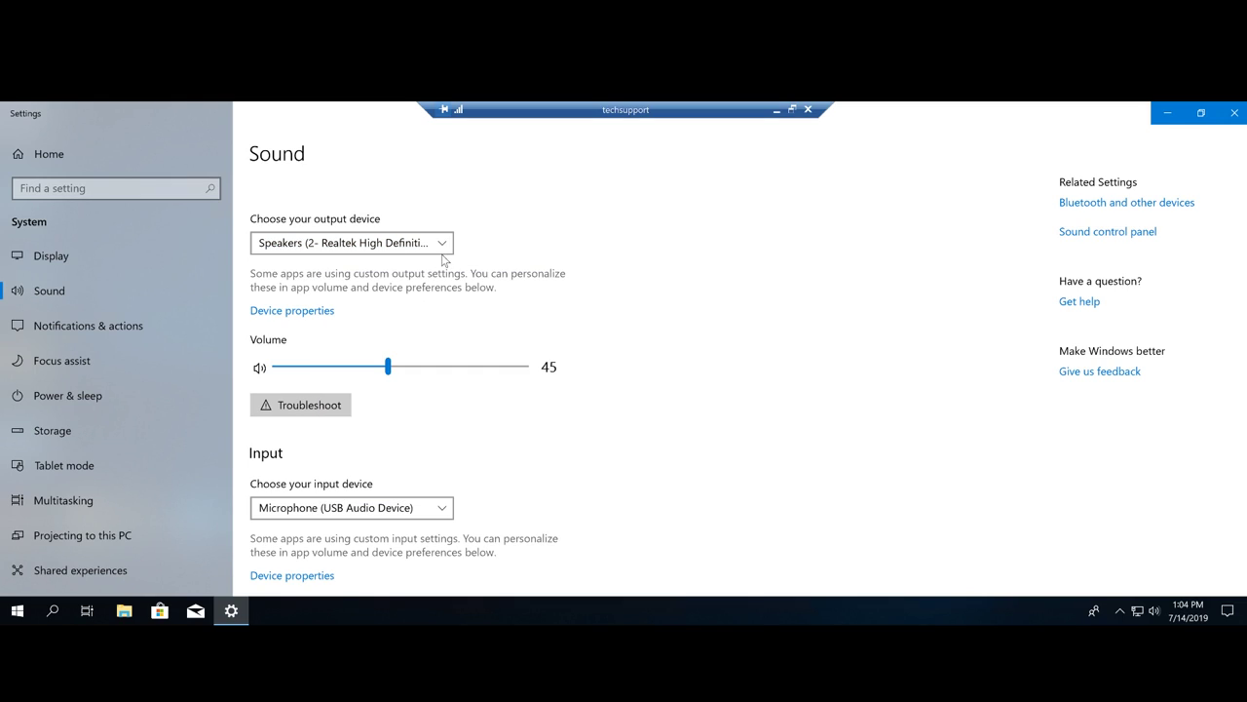
click(443, 250)
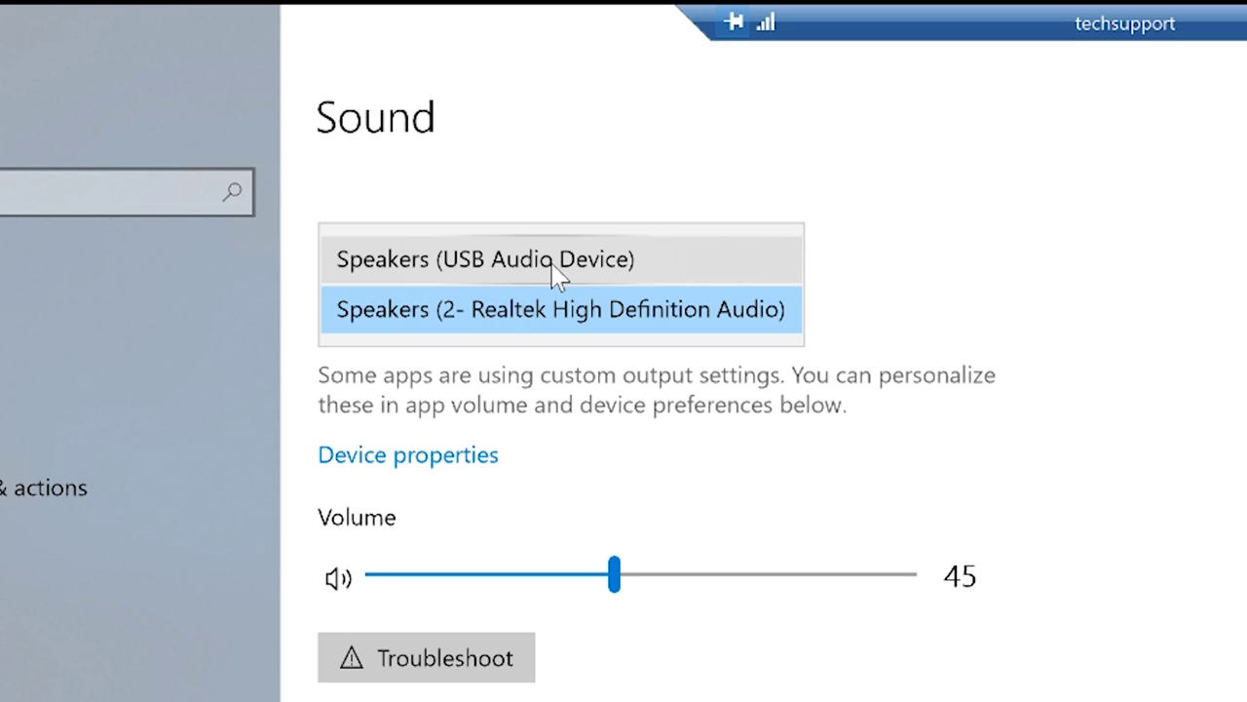
click(601, 275)
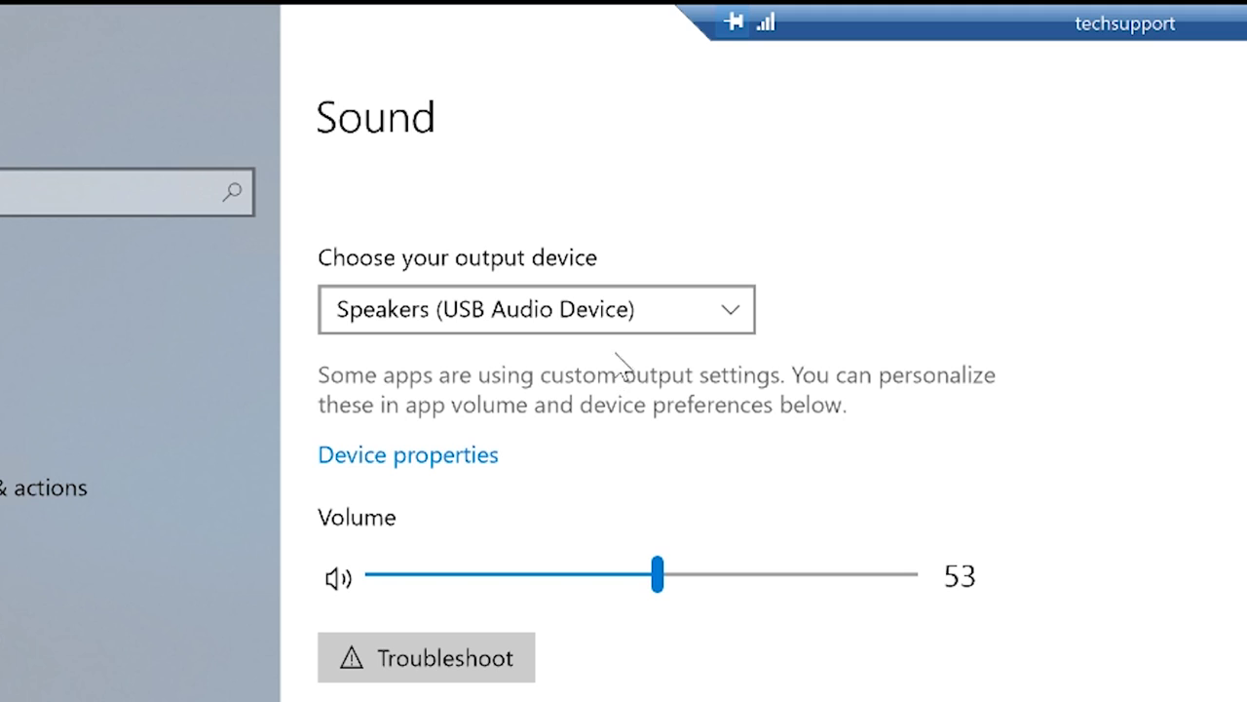
click(679, 310)
click(604, 359)
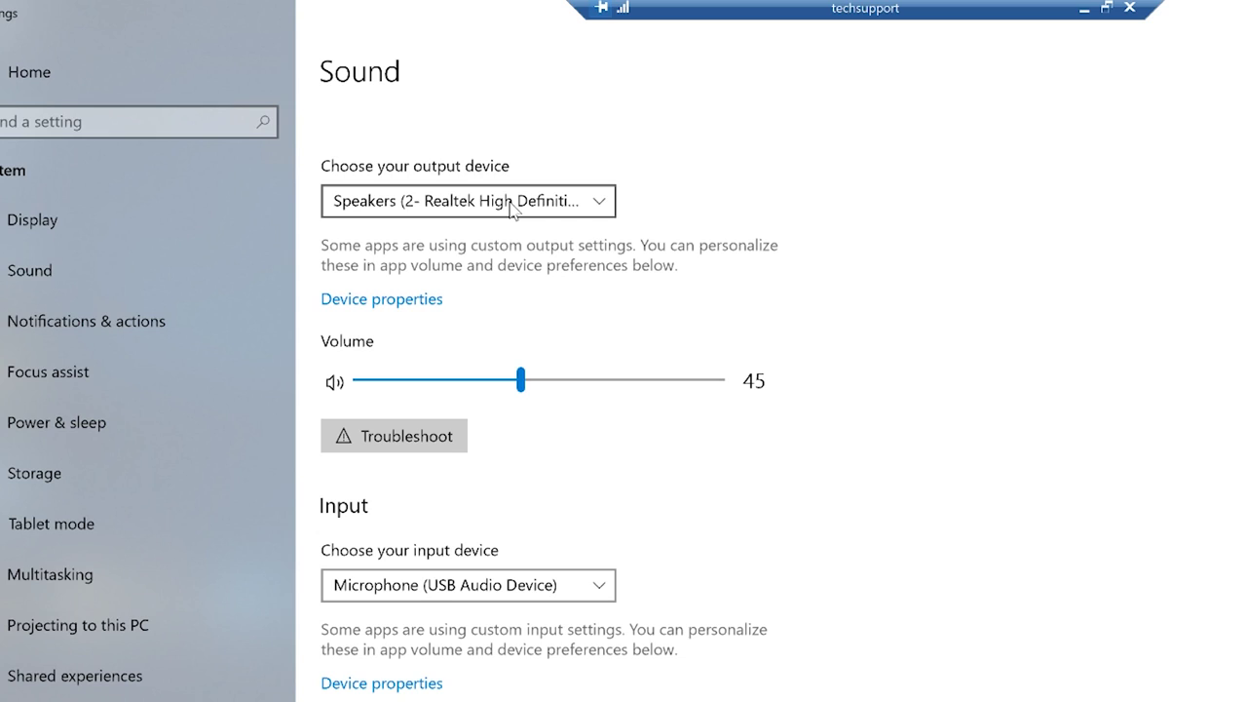
Step: Choose Speakers (USB Audio Device) as the output device and set its volume to 70
click(513, 204)
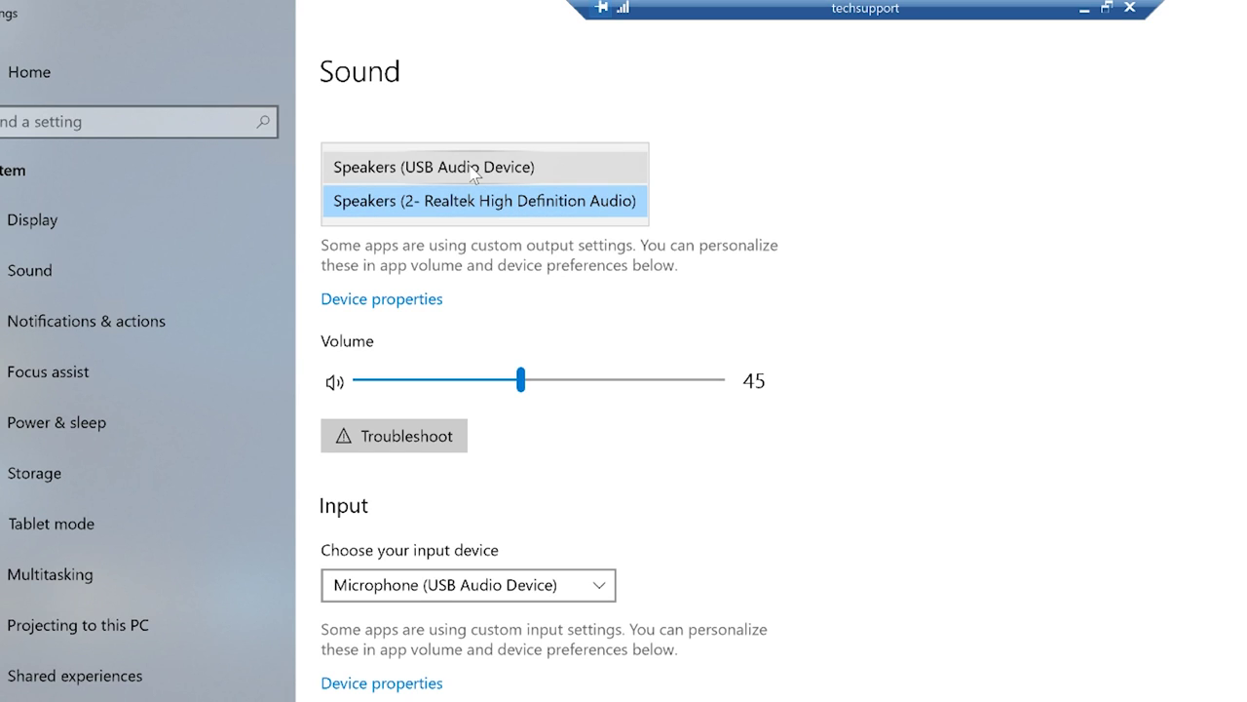
click(479, 172)
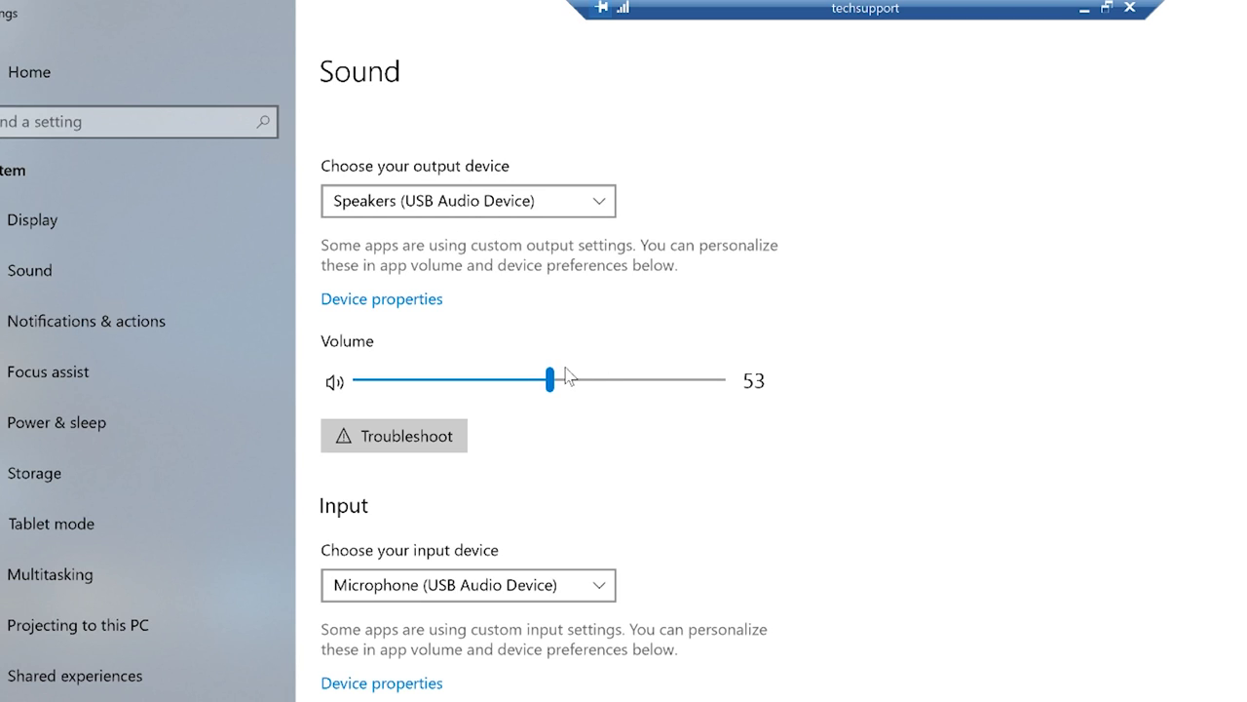
drag(551, 380, 593, 379)
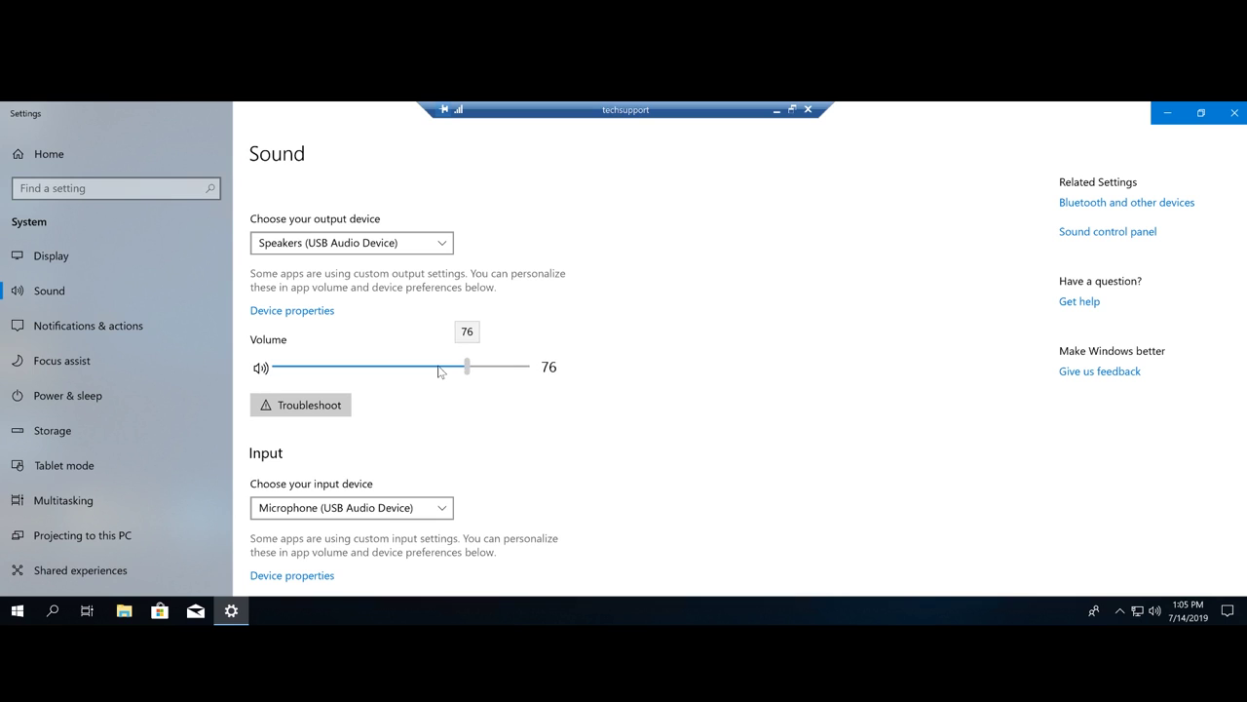
drag(438, 370, 451, 368)
Step: Open the Bluetooth & other devices settings and search for a Bluetooth device to add
click(1121, 203)
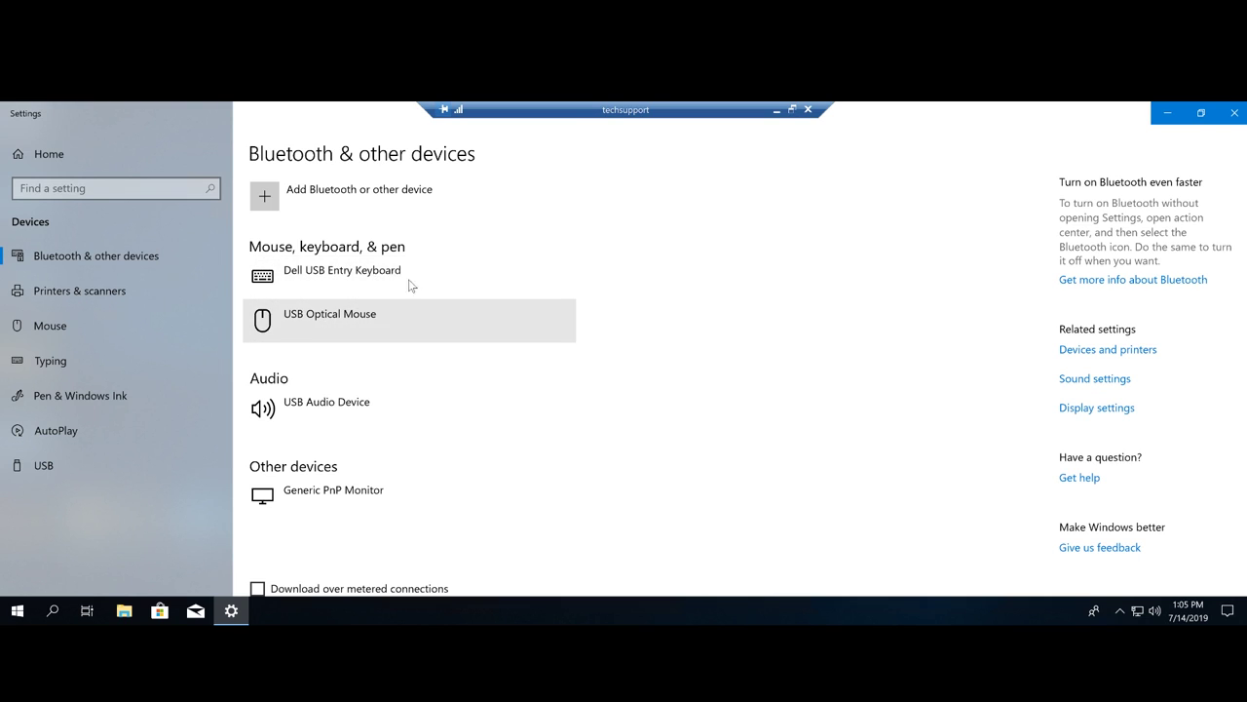
click(337, 203)
click(578, 231)
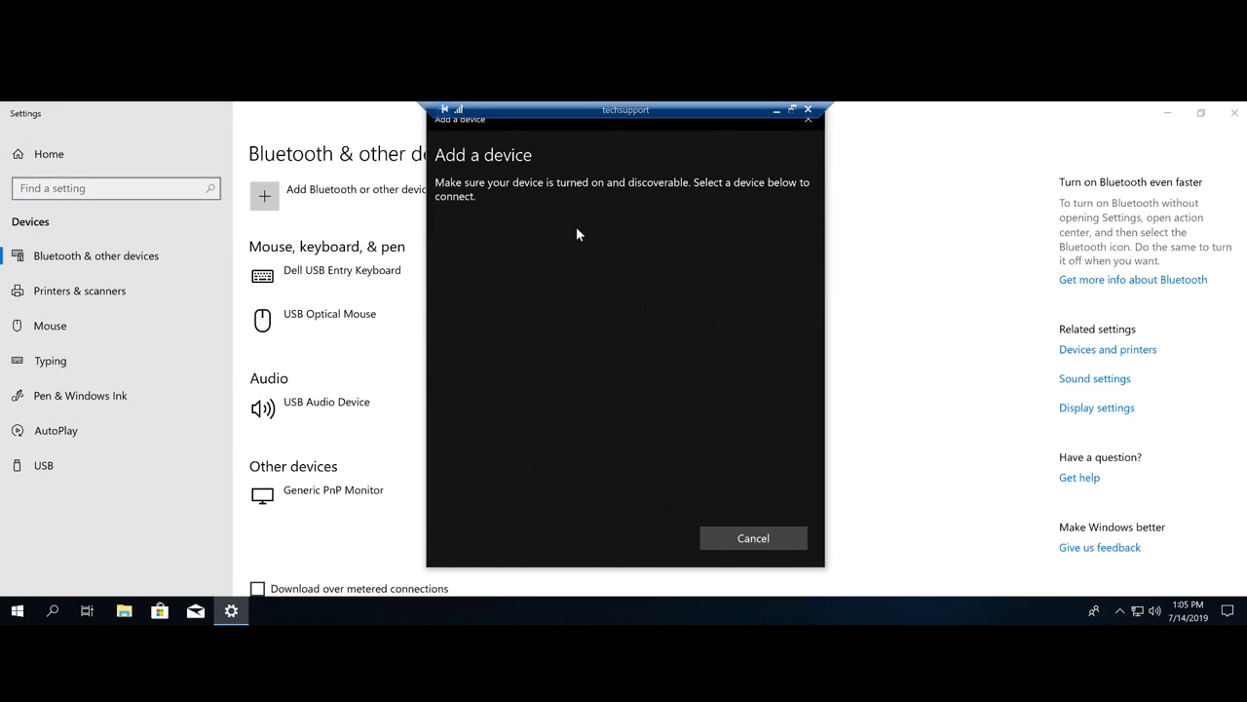
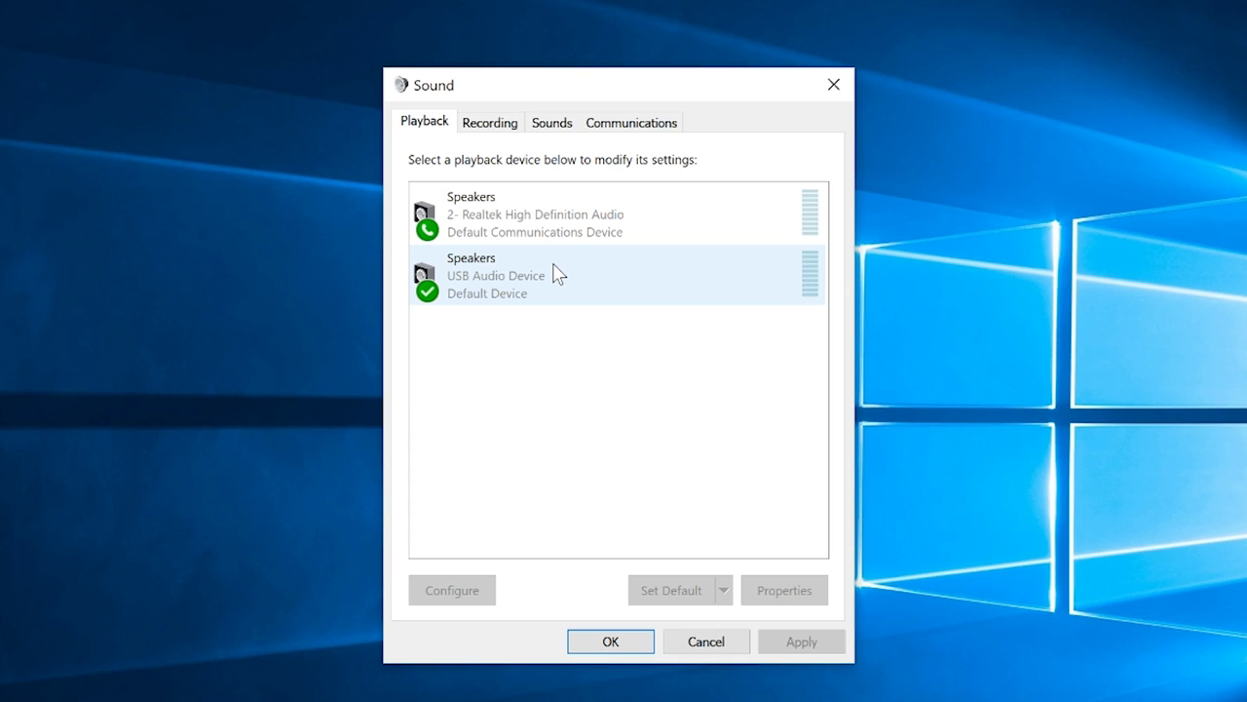
Step: Make the Realtek speakers the default playback device, and switch the default back to the USB Audio Device speakers
click(527, 239)
click(692, 590)
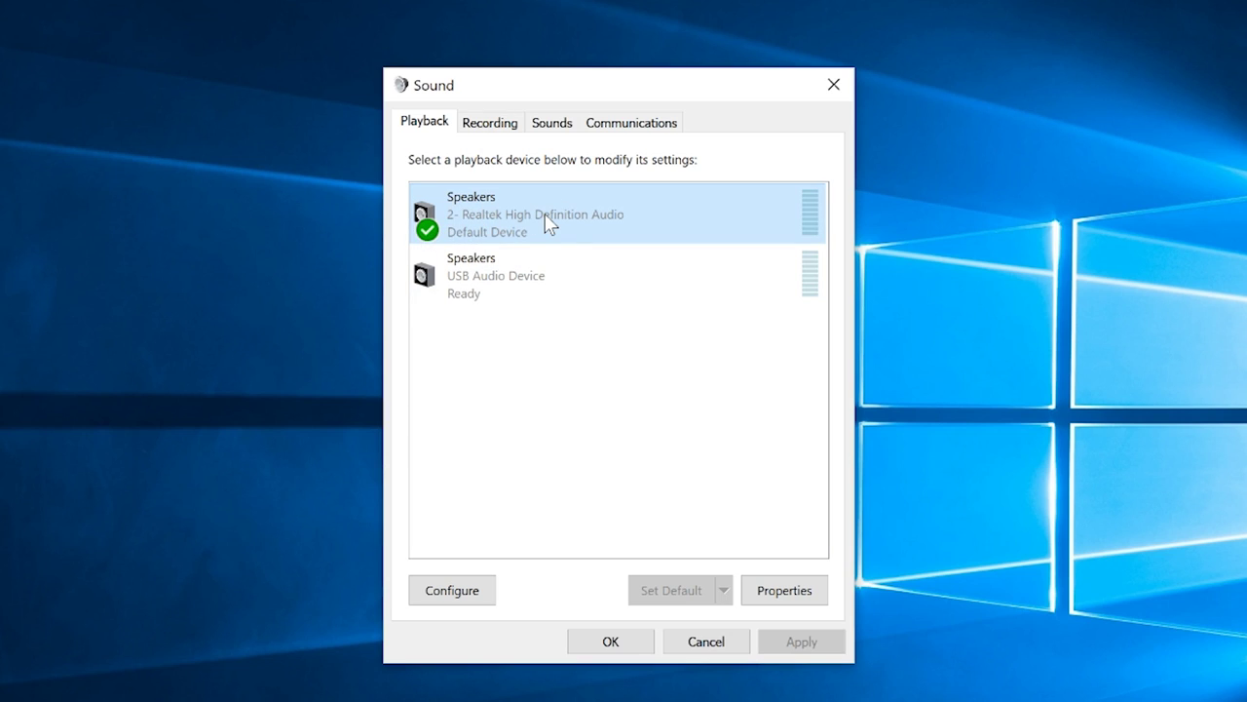
click(534, 294)
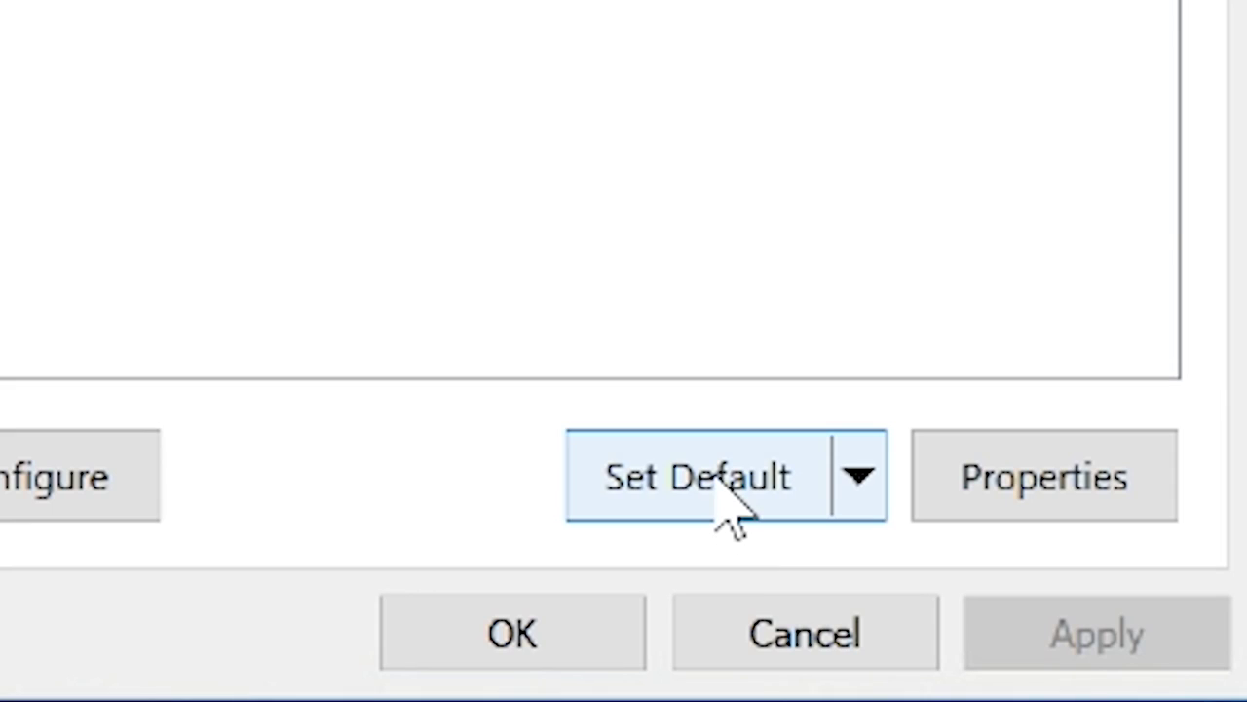
click(718, 480)
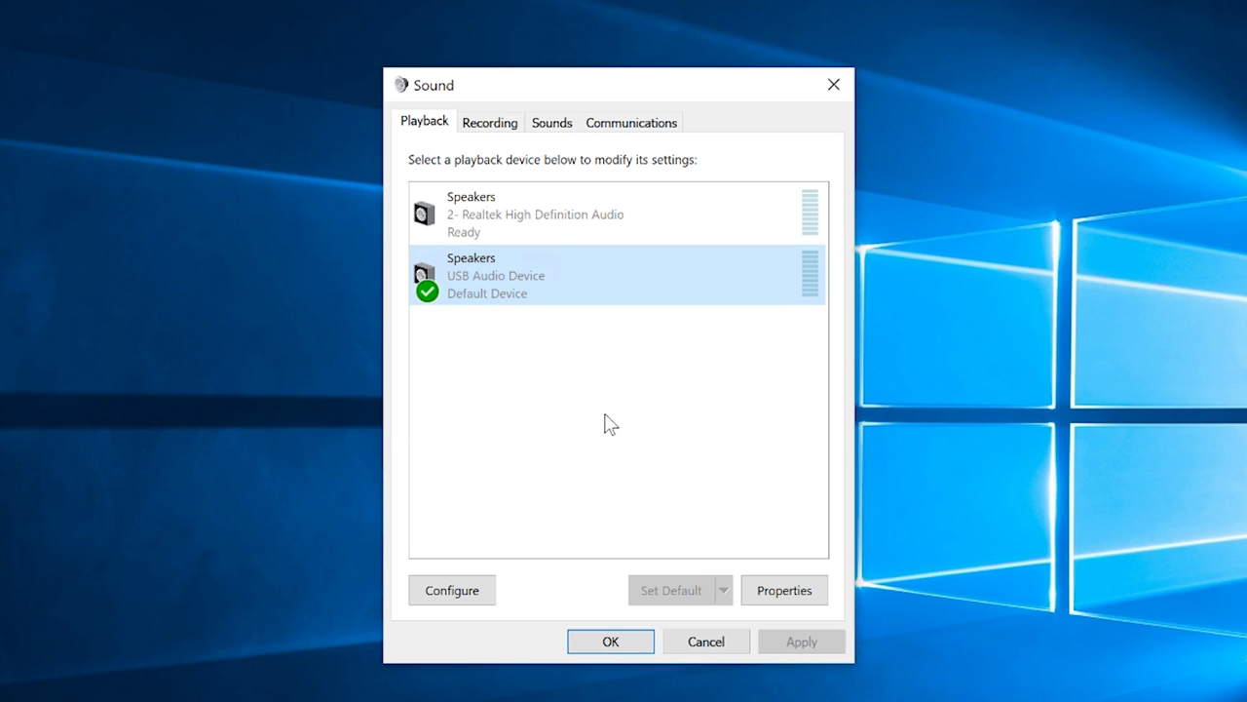
Step: Disable the USB Audio Device speakers and hide disabled devices from the playback list
right_click(505, 276)
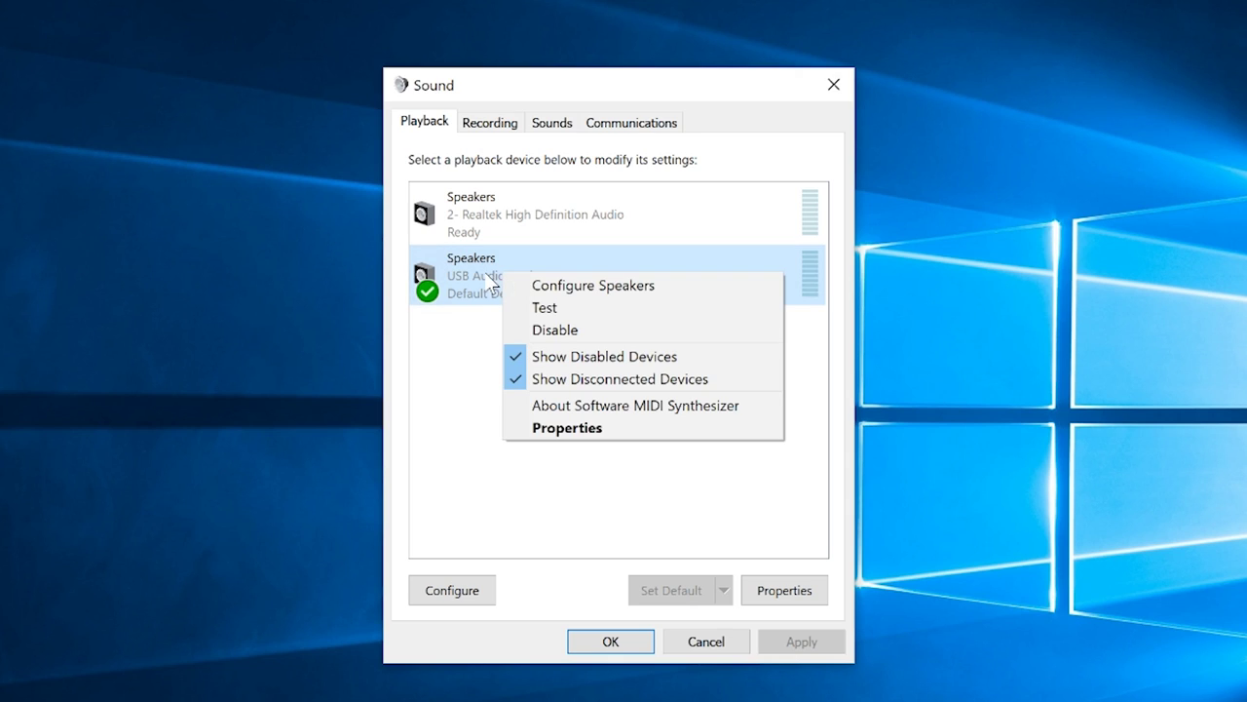
click(602, 332)
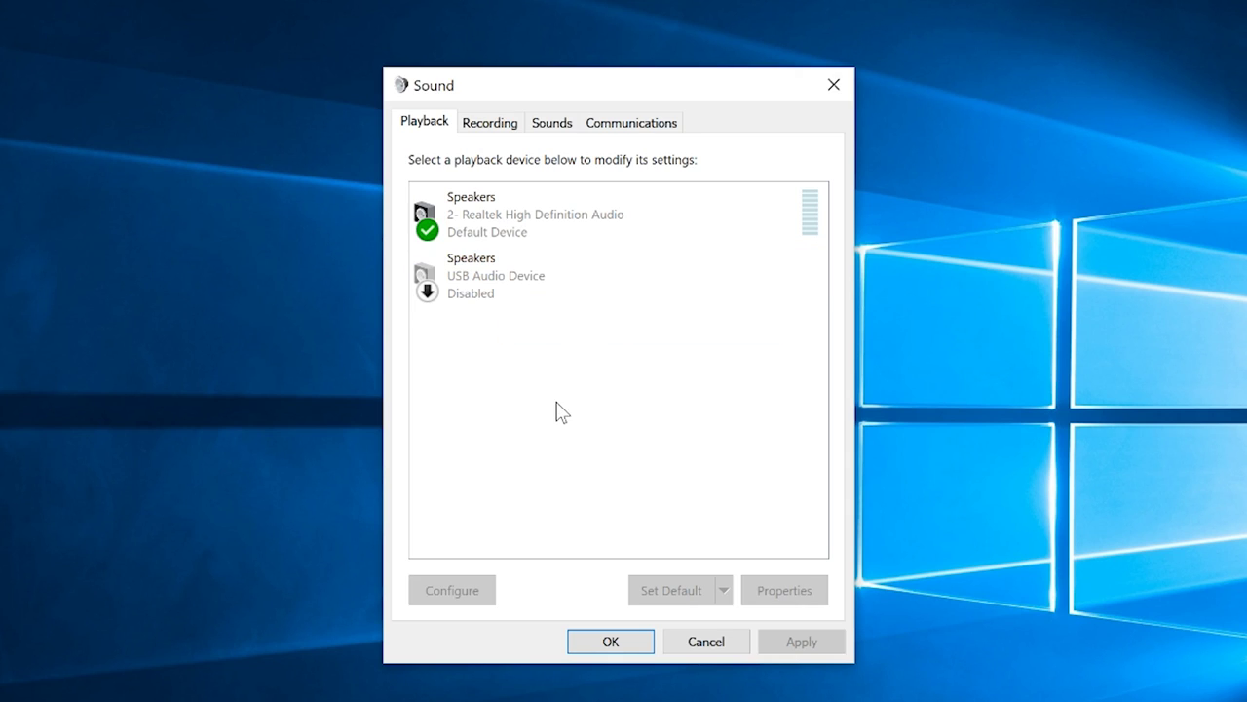
right_click(518, 338)
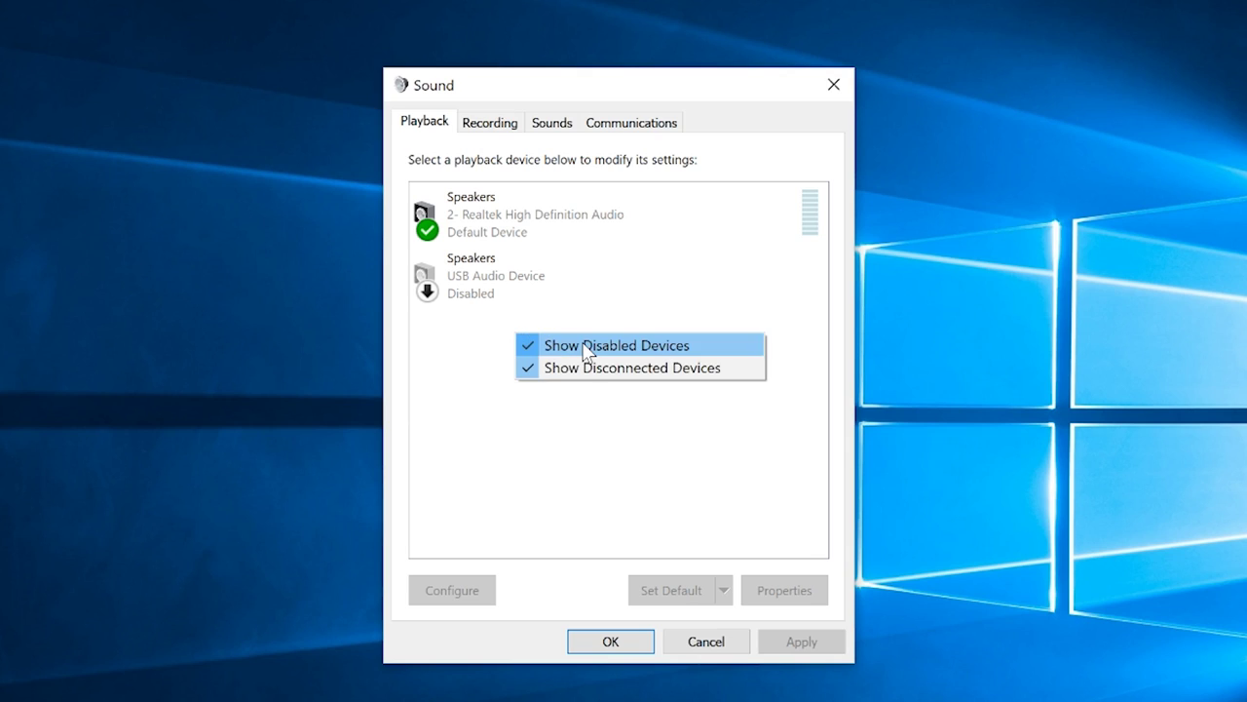
click(545, 342)
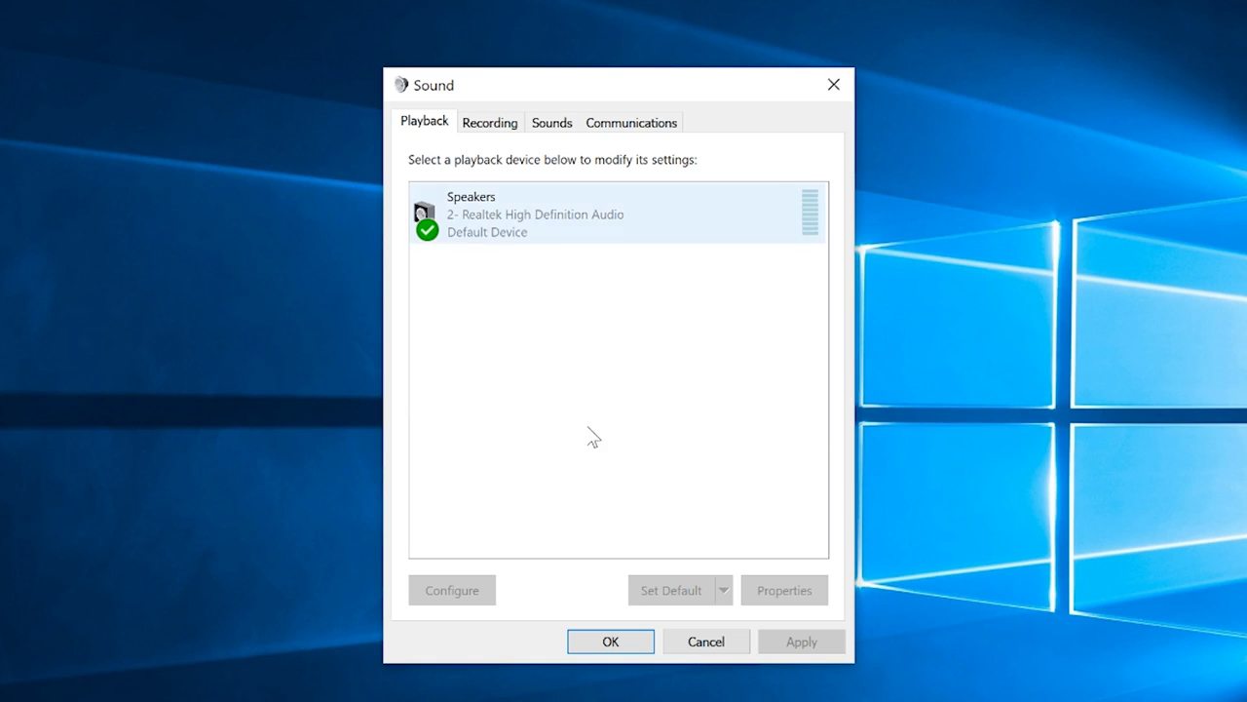
Step: Show disabled devices in the playback list and enable the USB Audio Device speakers
right_click(591, 401)
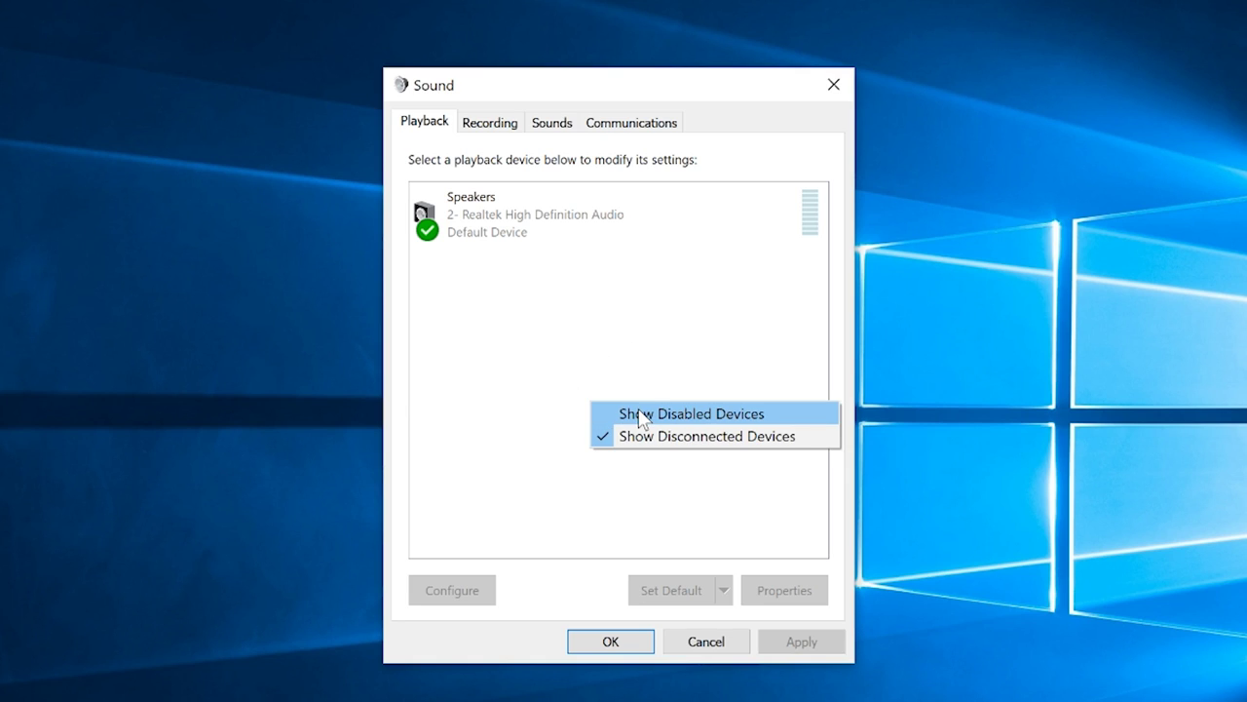
click(641, 417)
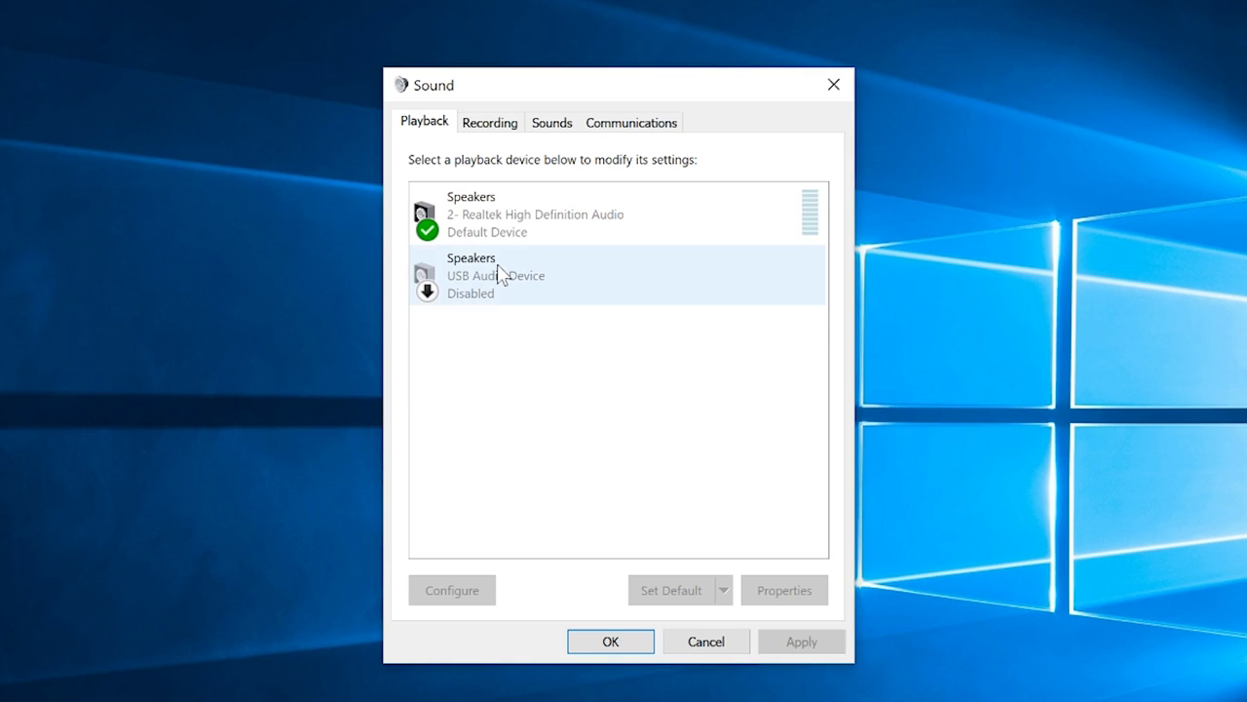
click(476, 295)
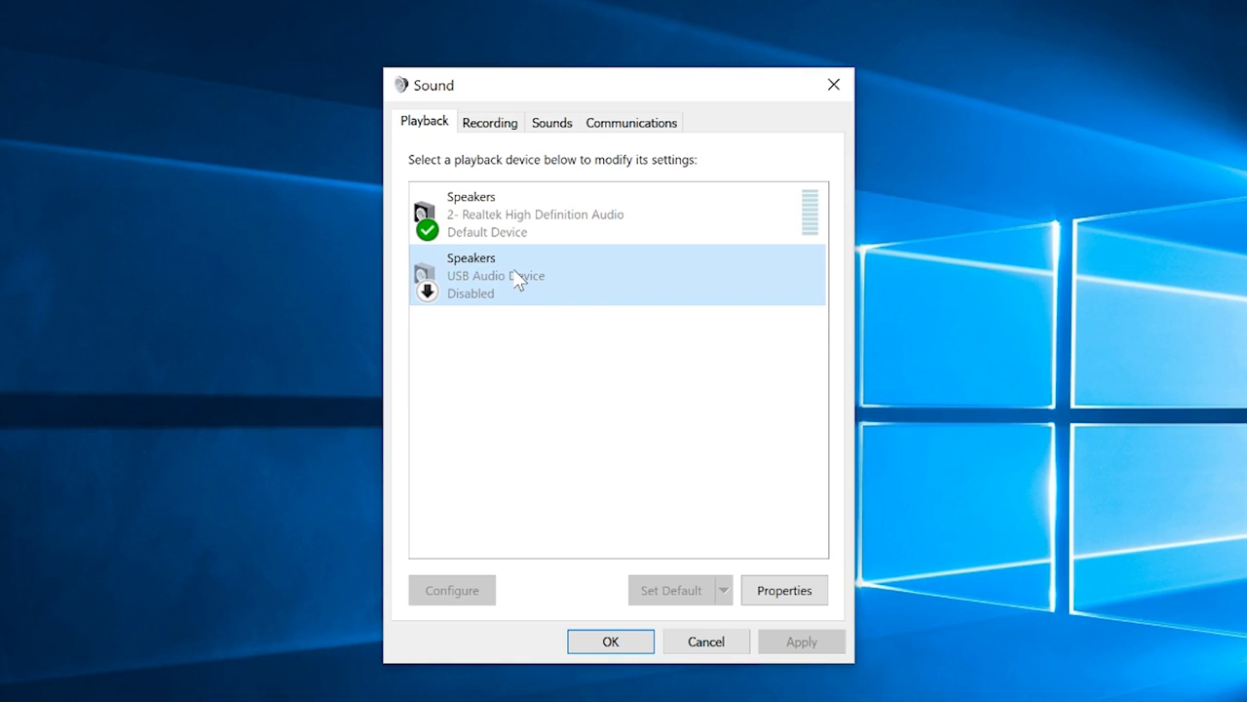
right_click(518, 280)
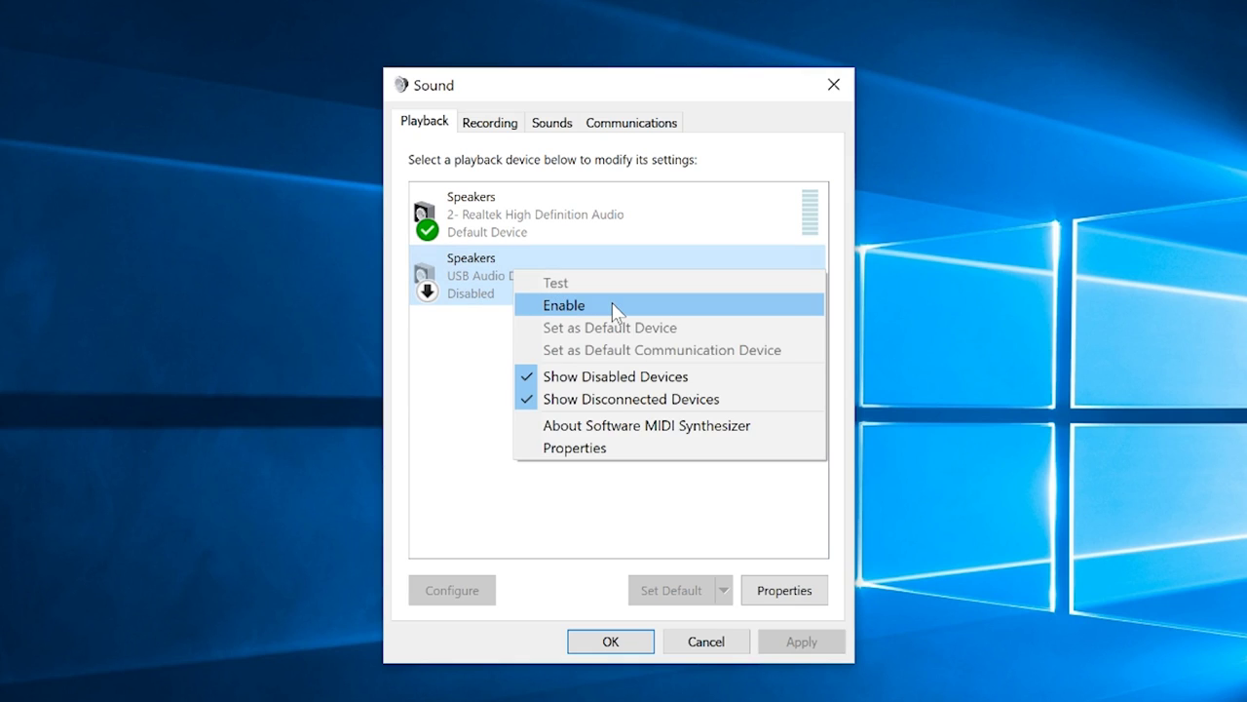
click(612, 305)
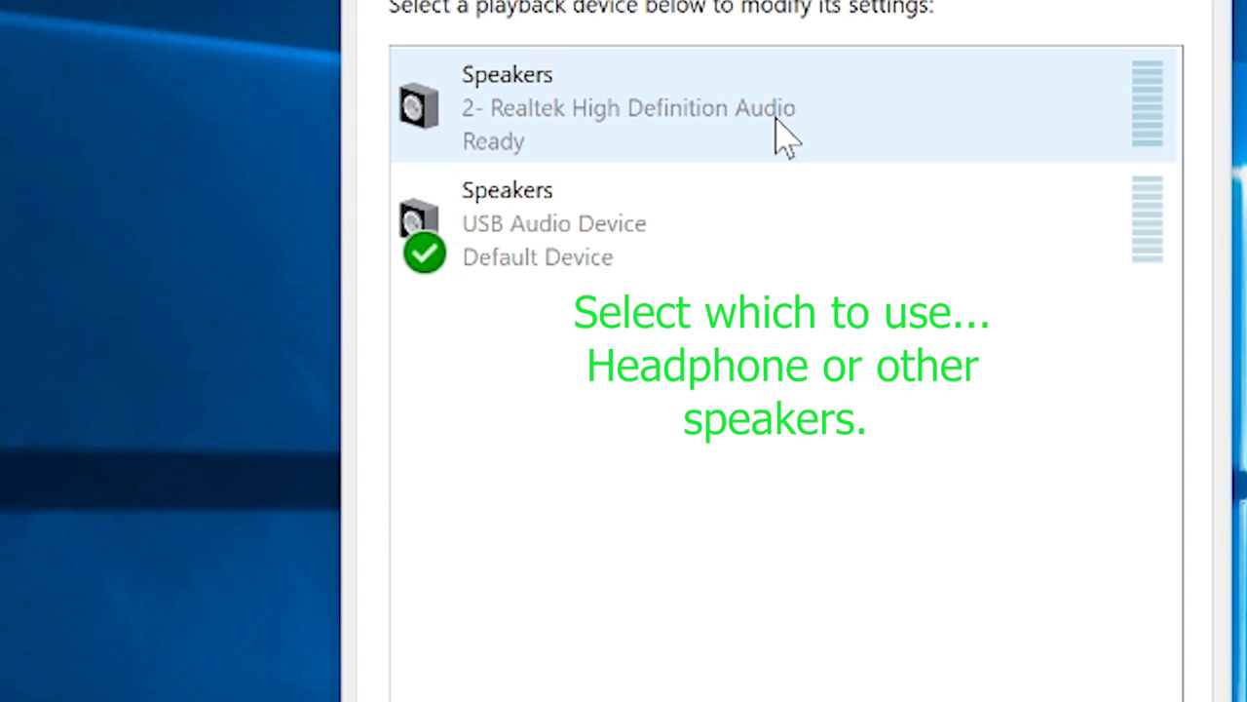
Step: Examine the volume levels in the Realtek speakers' properties and leave them without making changes
double_click(673, 127)
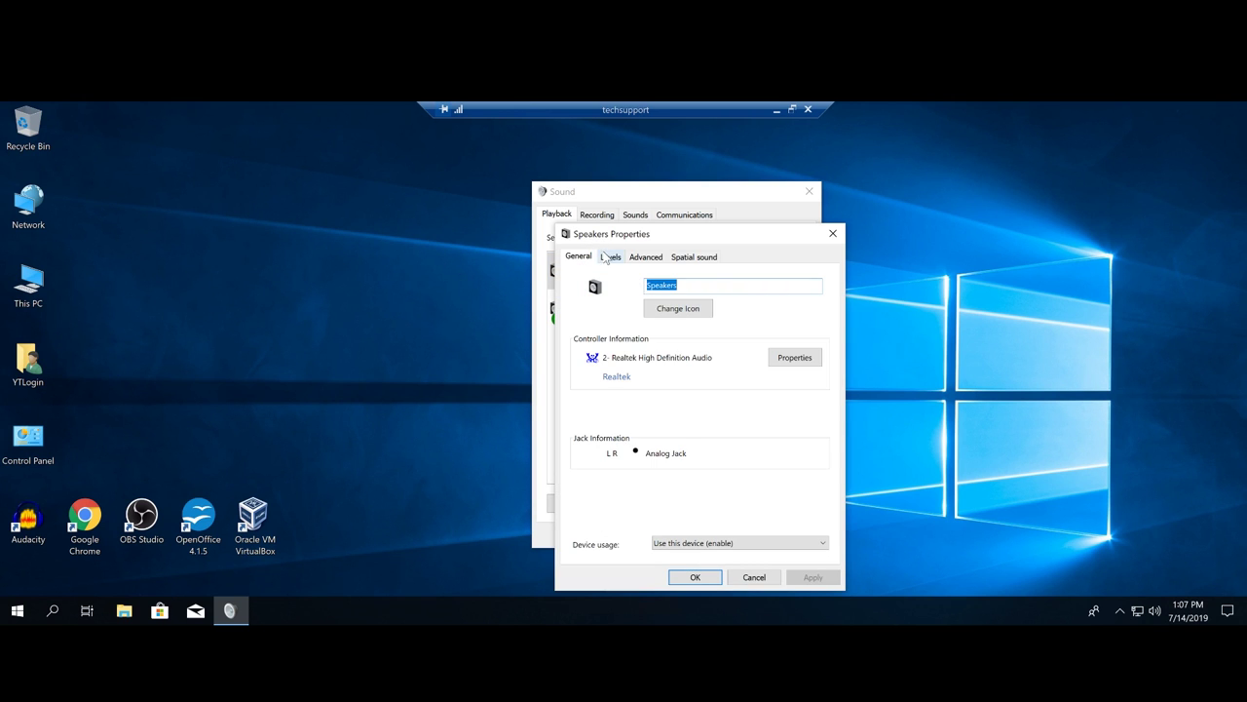
click(610, 256)
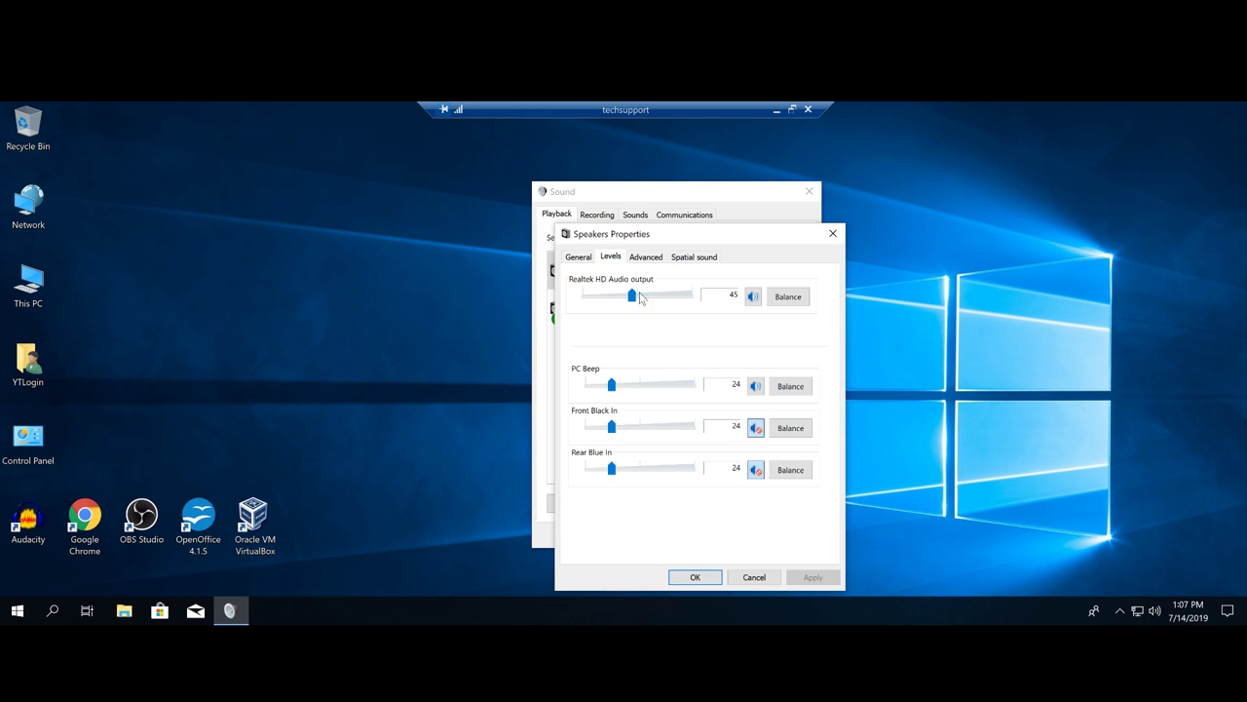
click(754, 577)
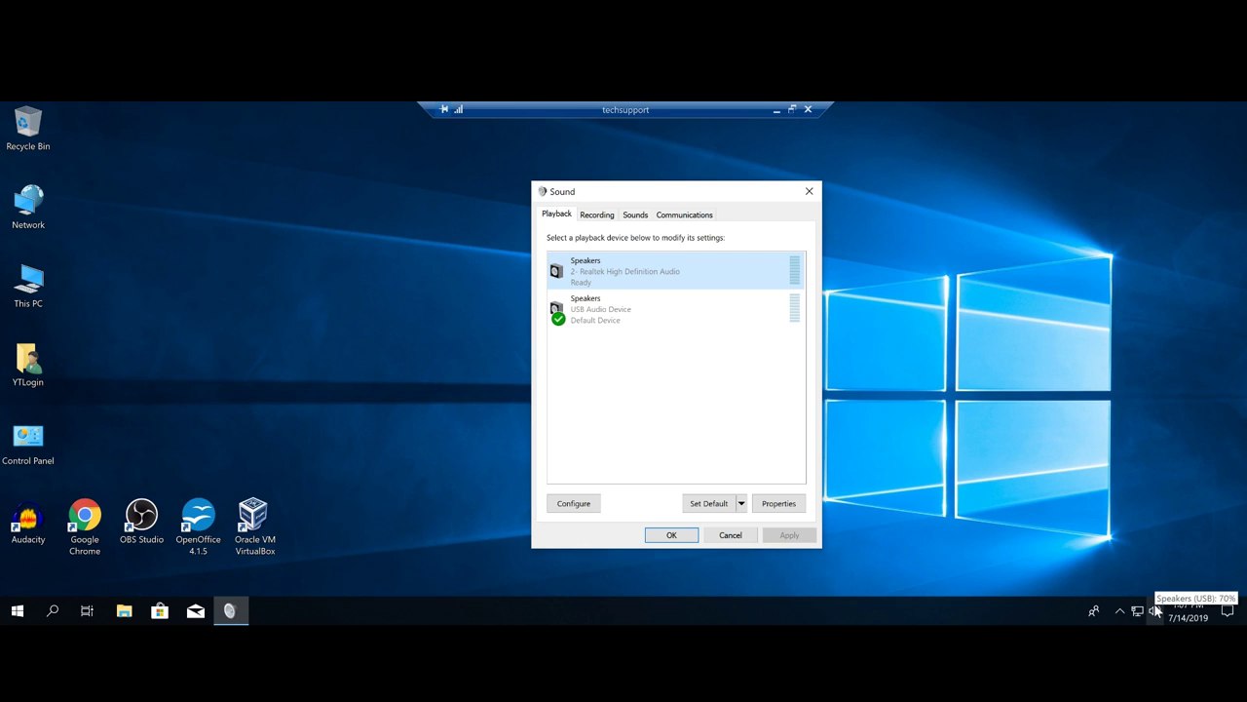
Step: Slightly lower the system volume of the USB Audio Device speakers
click(1158, 610)
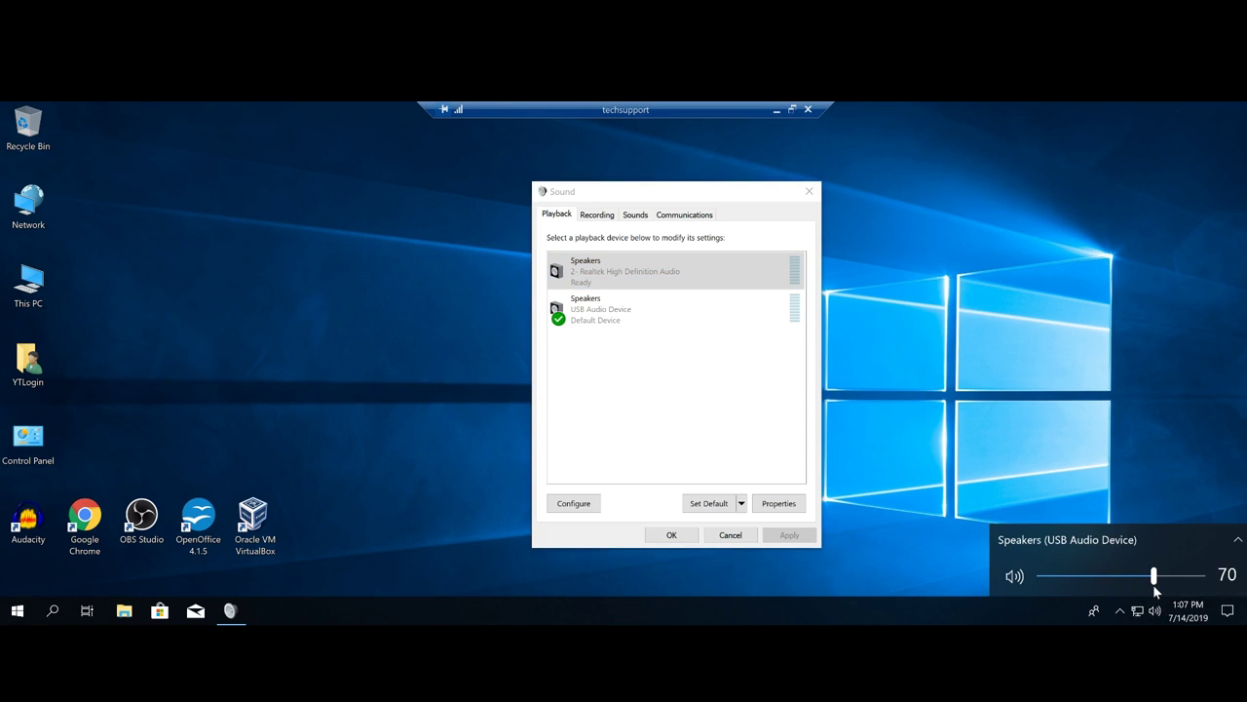
mouse_move(1154, 575)
mouse_down()
mouse_move(1168, 575)
mouse_move(1146, 575)
mouse_up()
click(907, 266)
click(654, 321)
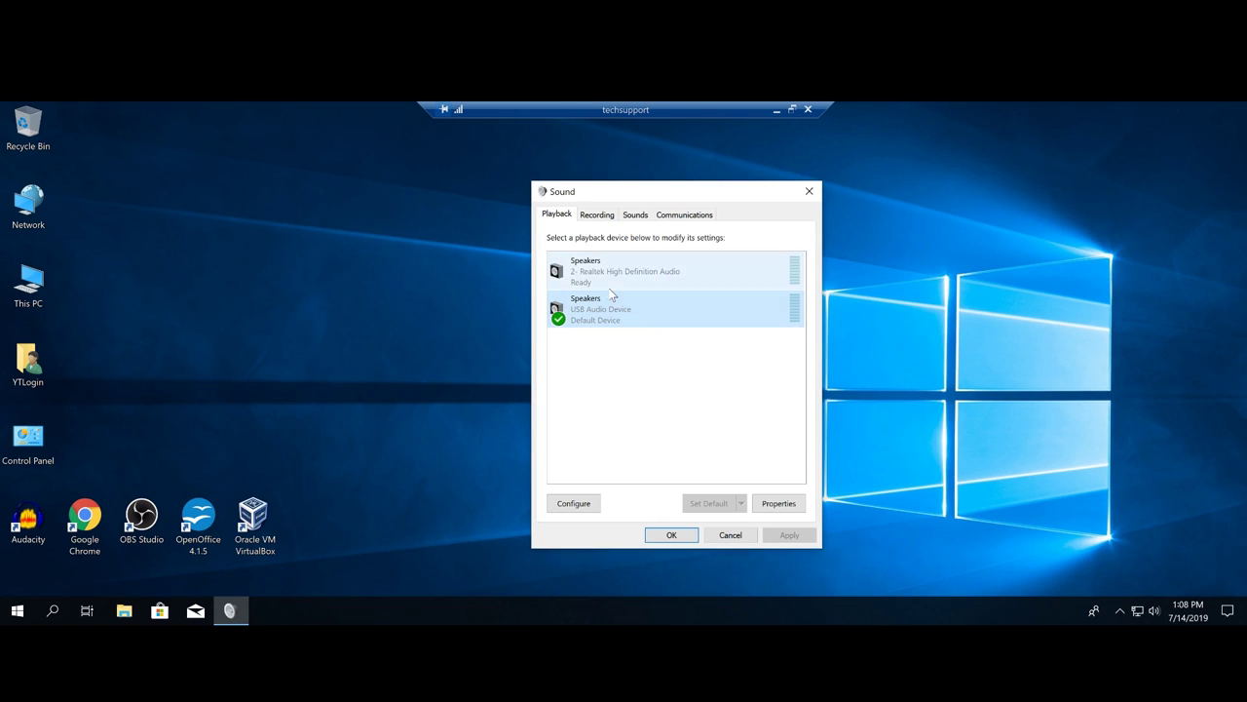
click(583, 343)
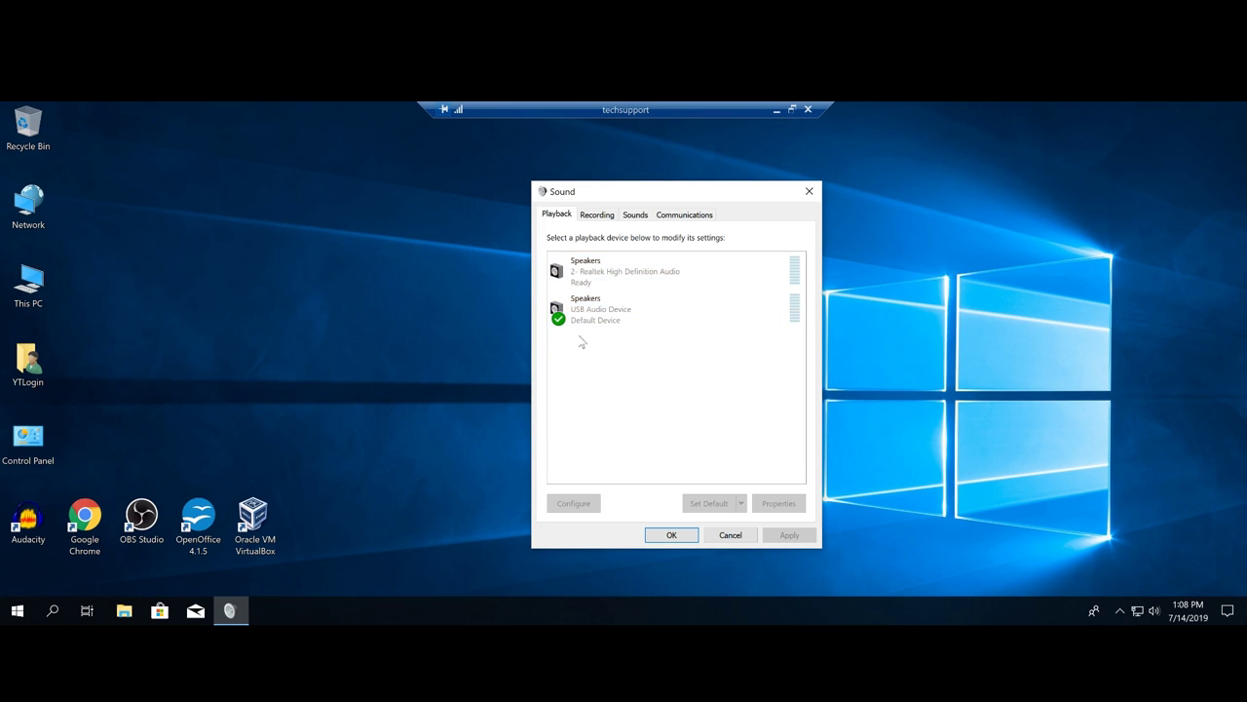
Step: Hide disabled devices from the list of recording devices
click(597, 215)
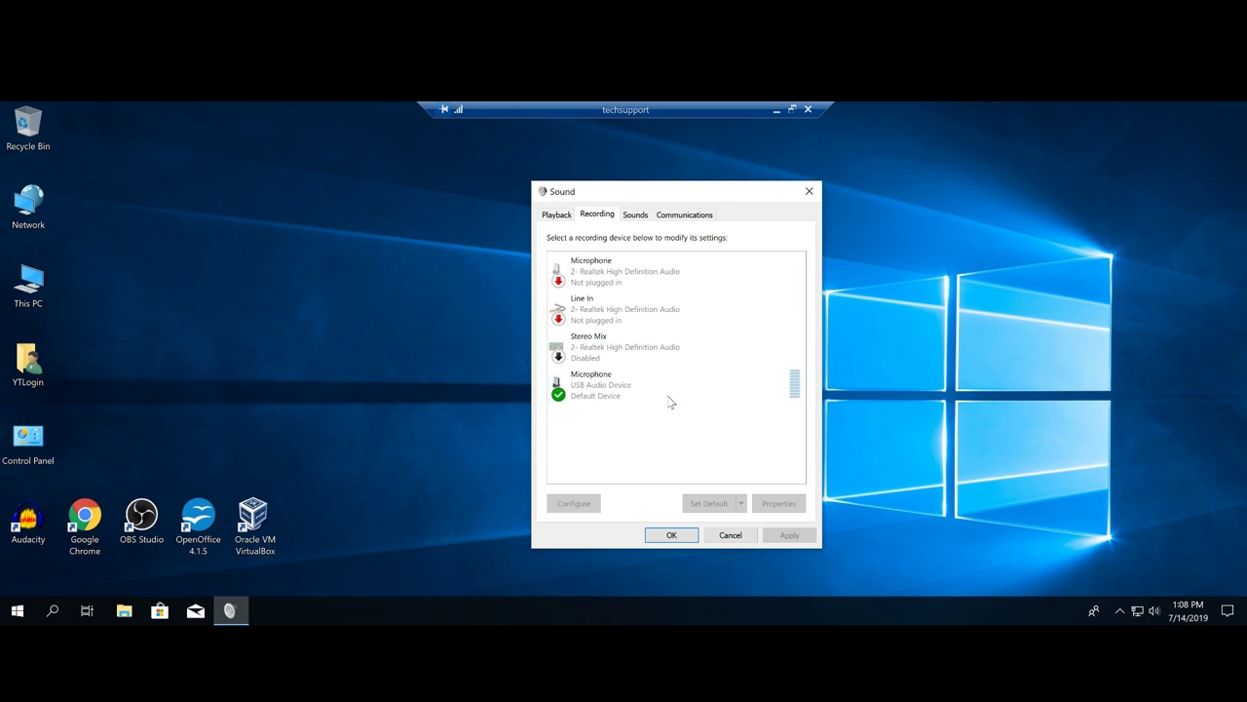
right_click(638, 448)
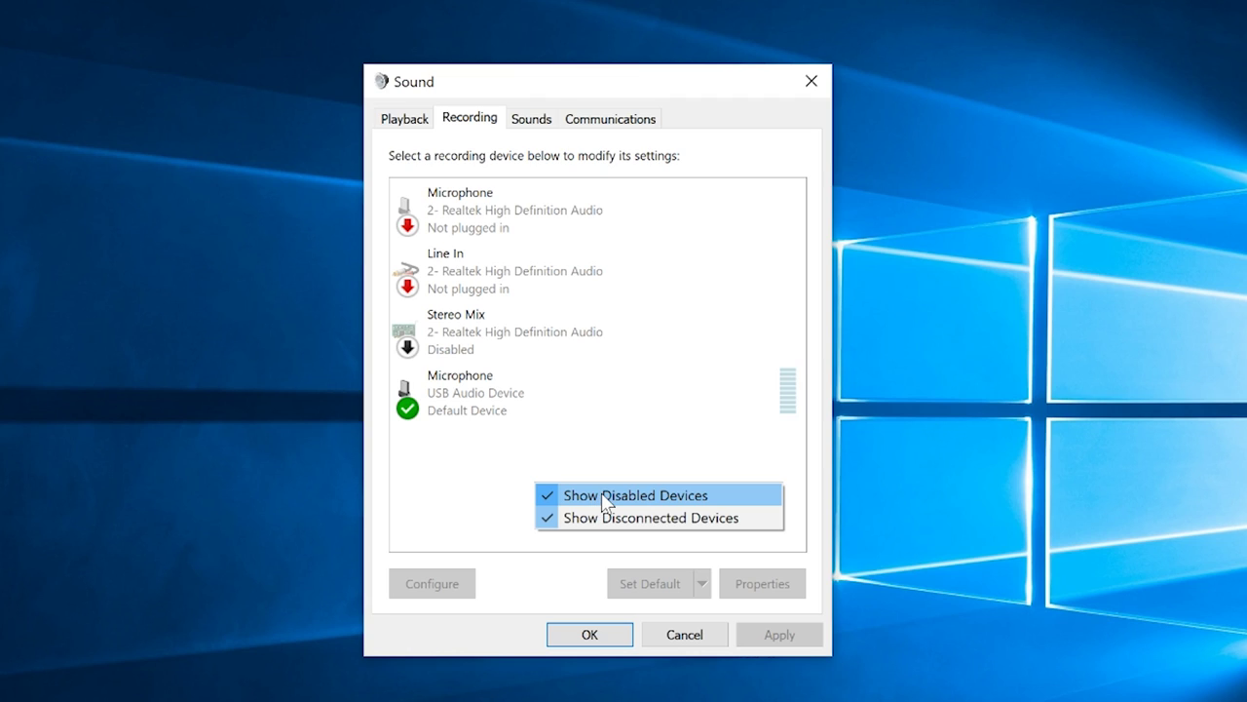
click(604, 497)
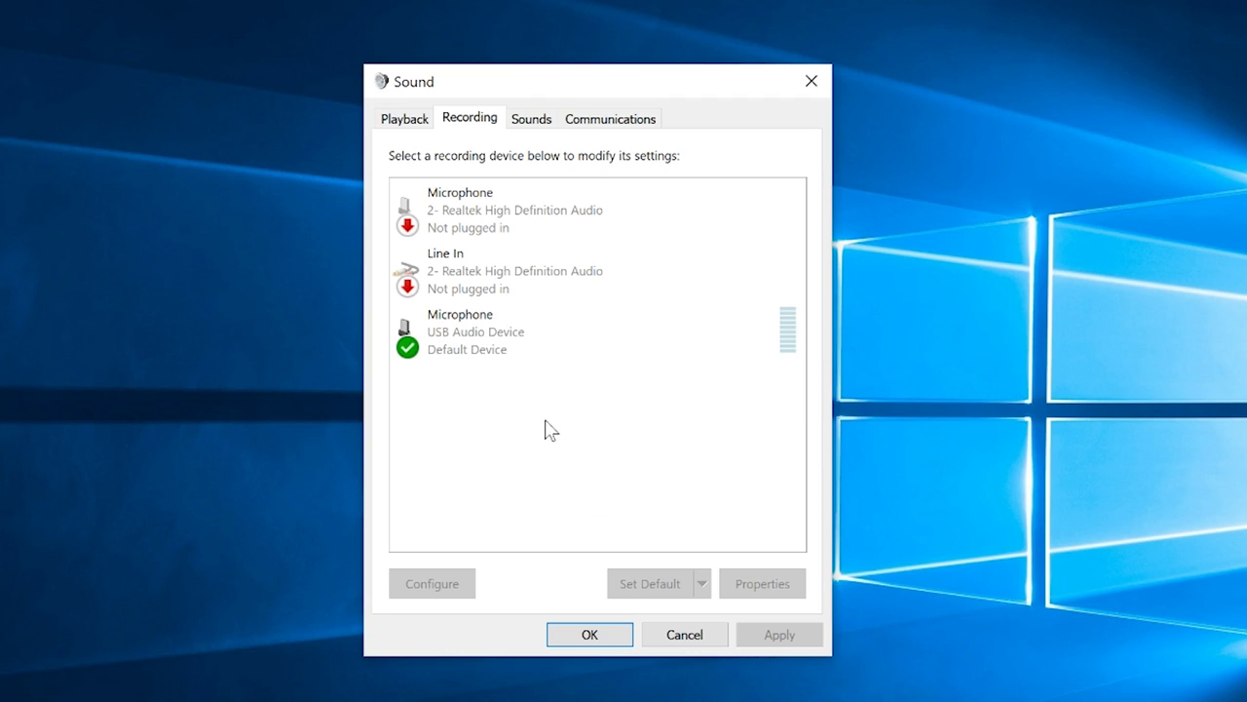
Step: Examine the Realtek microphone, Realtek Line In and USB Audio Device microphone entries and their connection status in the recording list
click(545, 253)
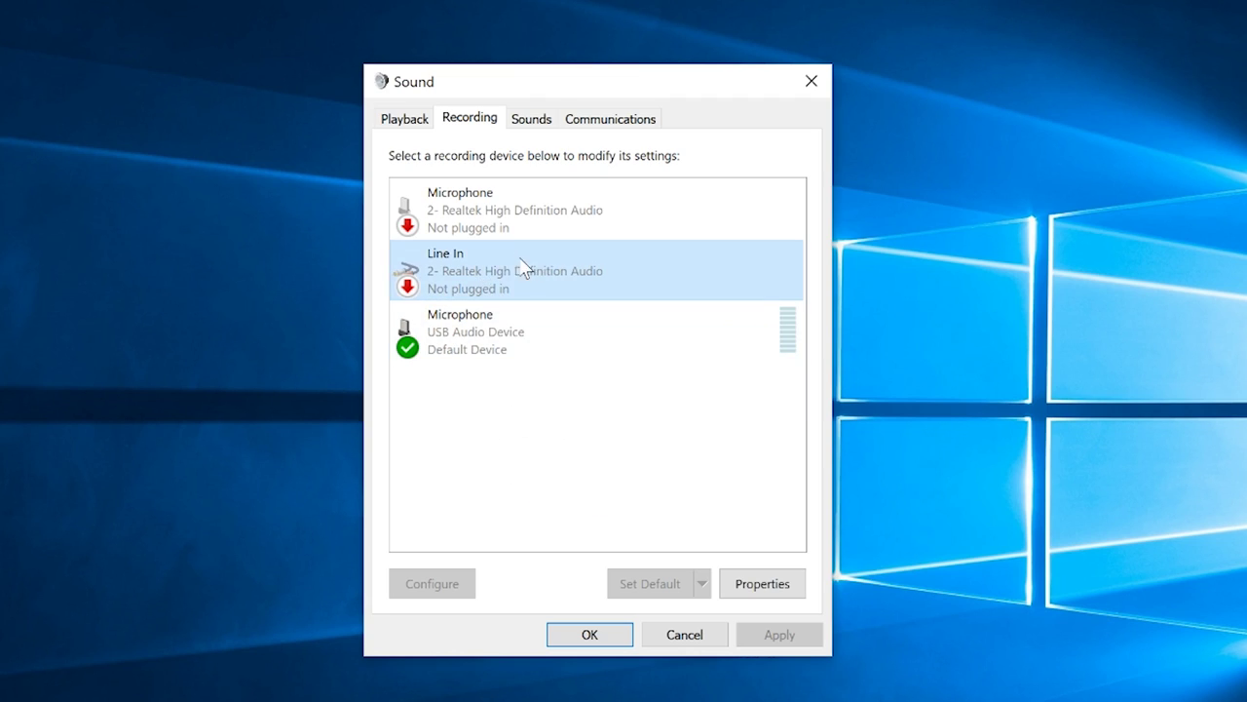
click(517, 225)
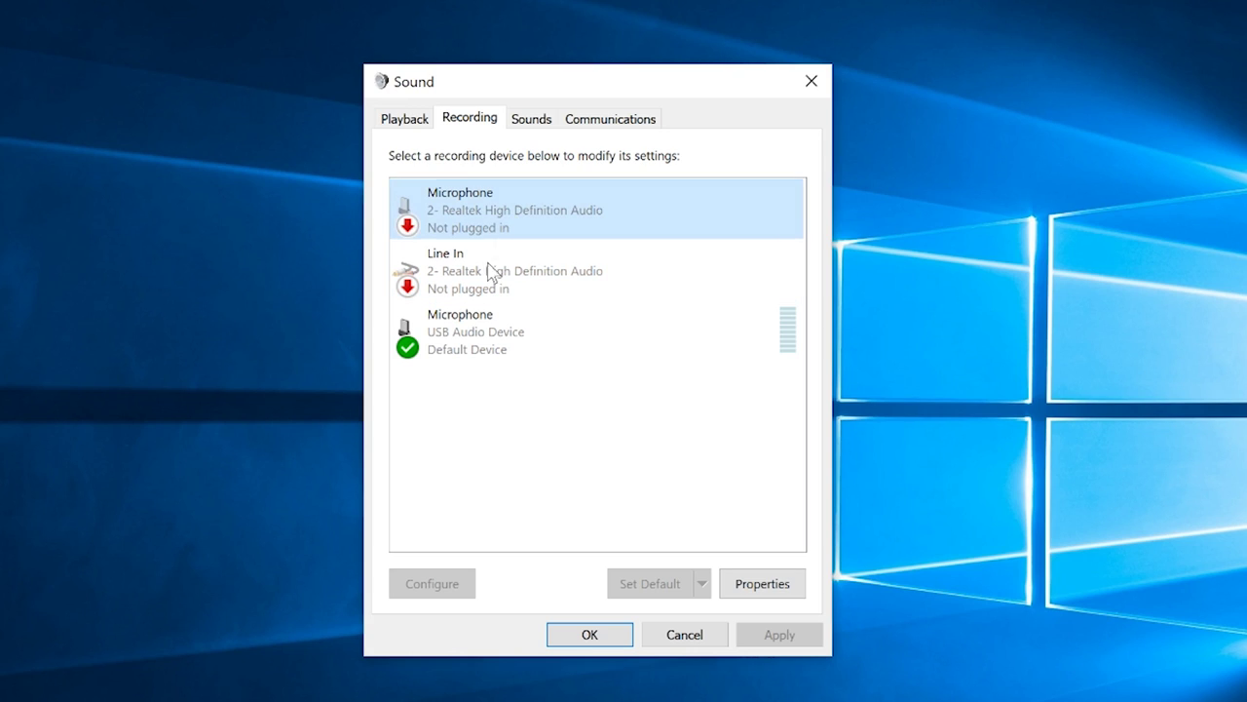
click(482, 279)
click(495, 224)
click(502, 276)
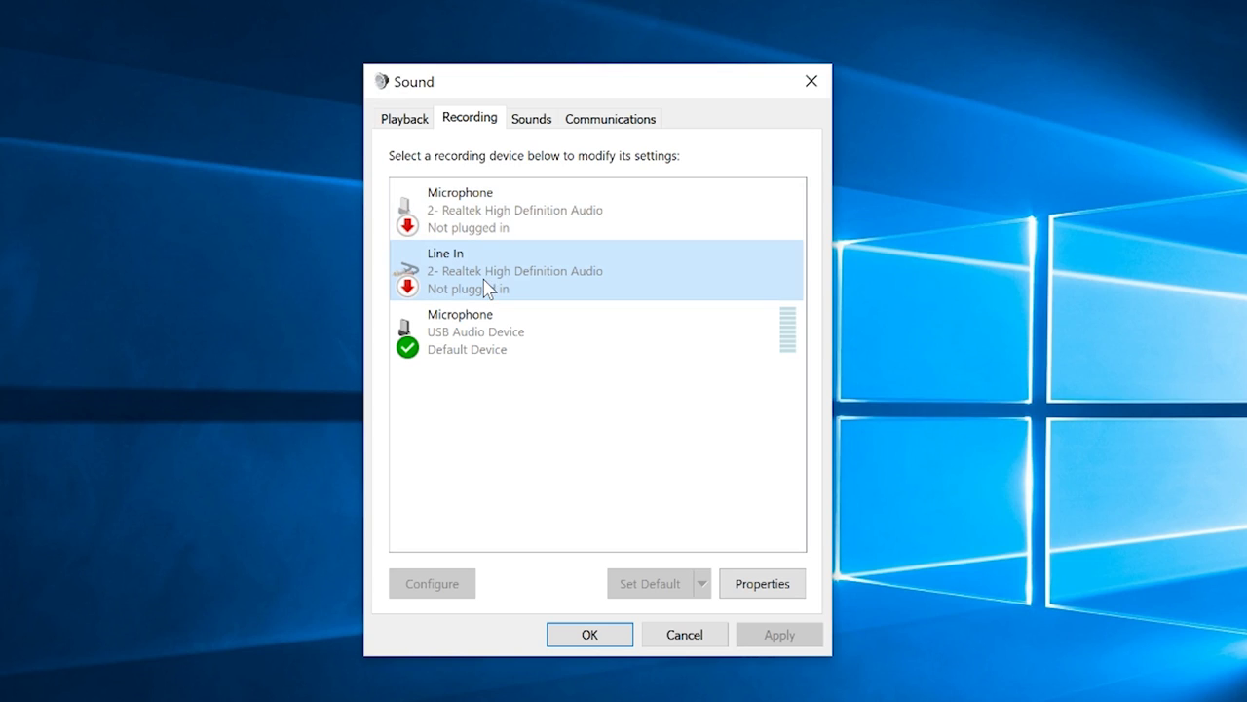
click(516, 216)
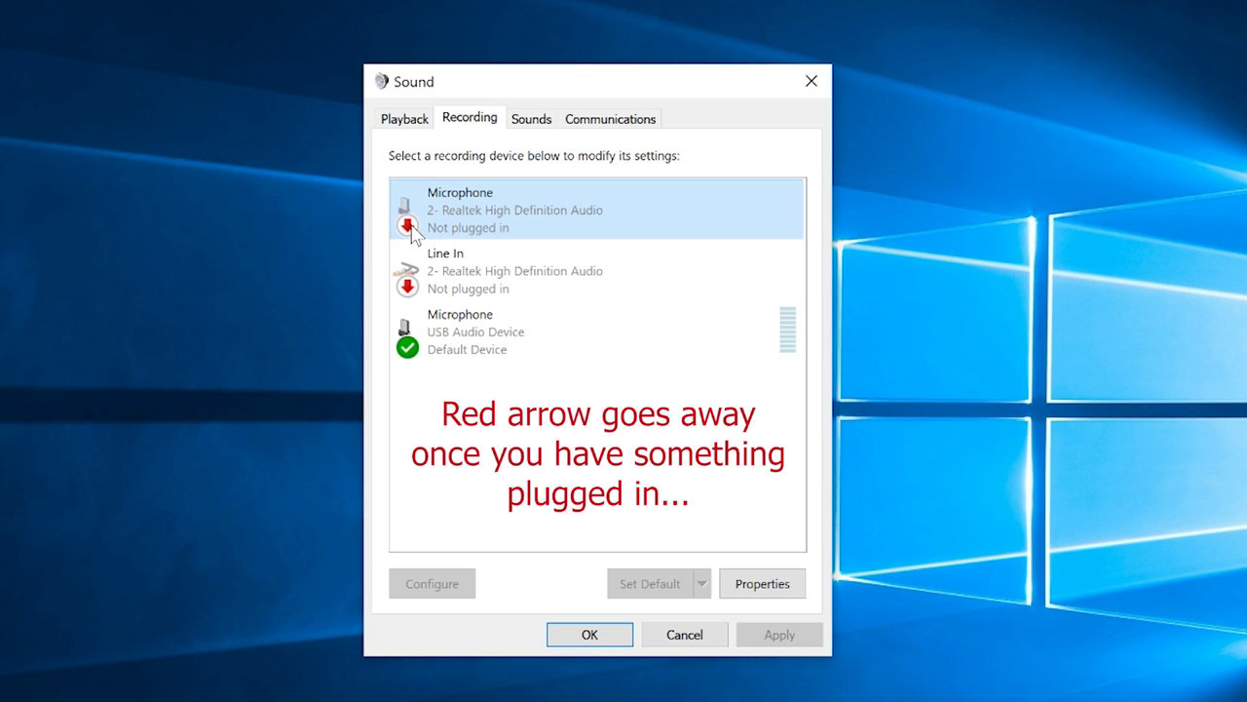
click(507, 346)
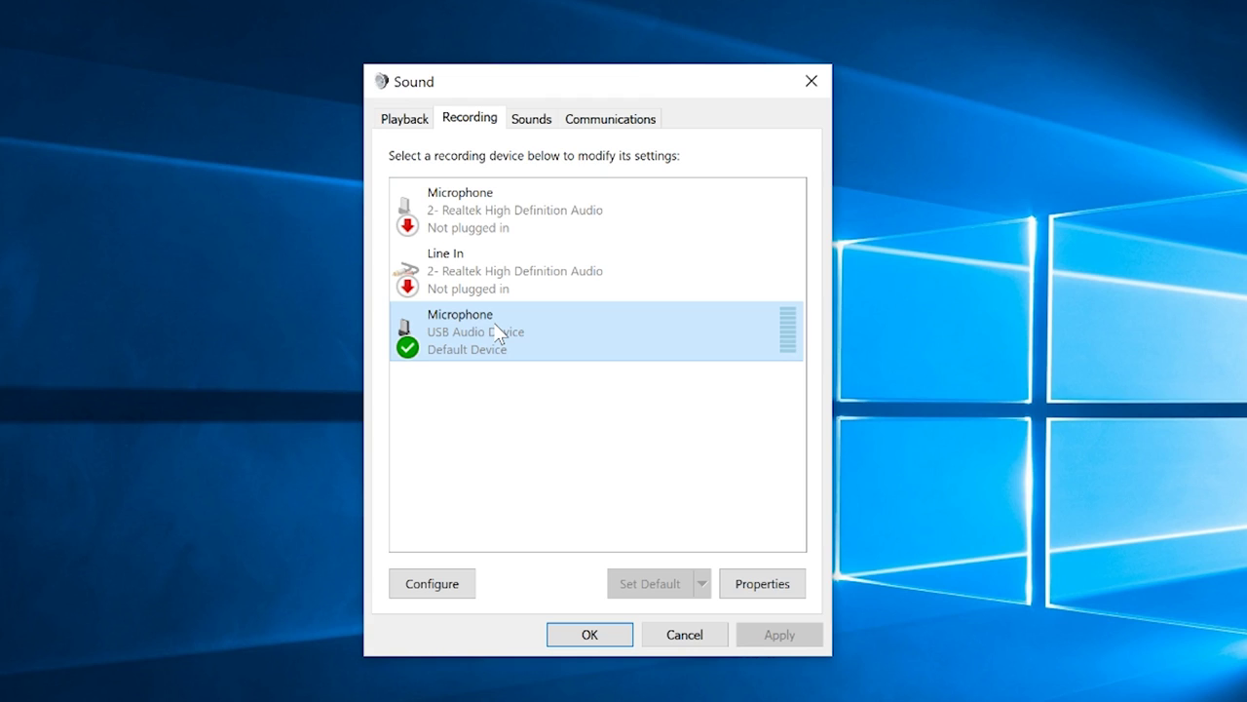
click(529, 228)
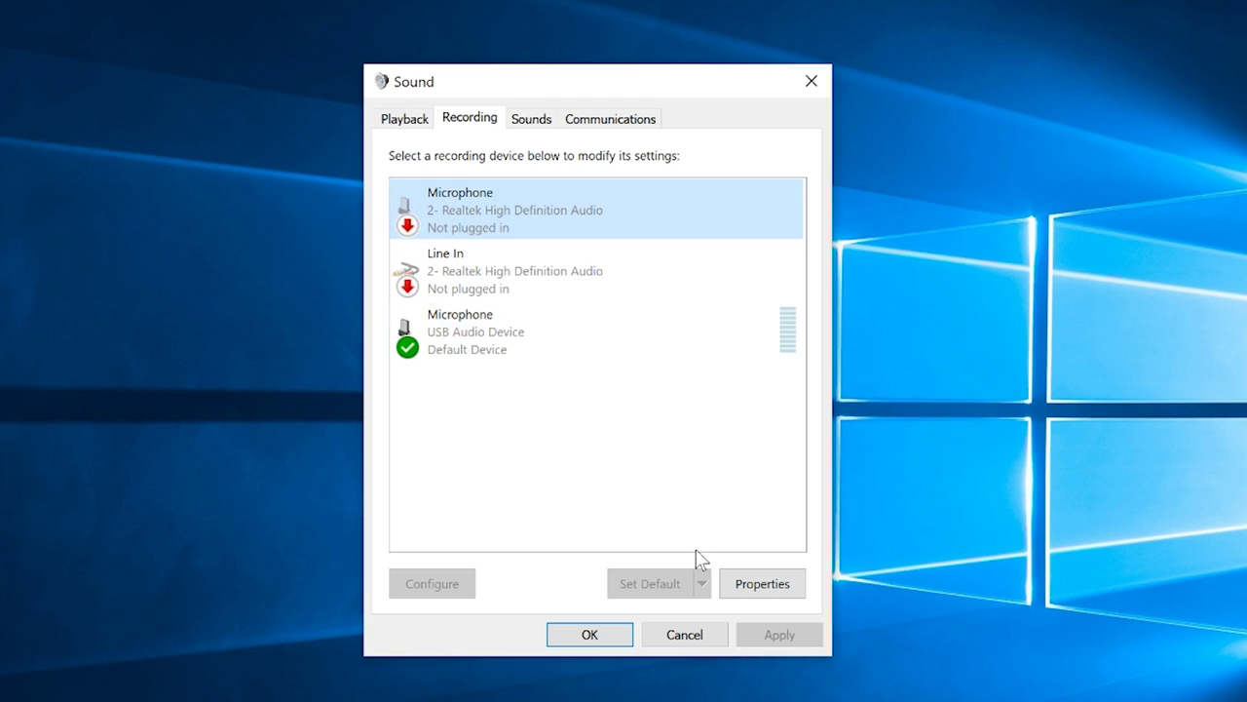
click(498, 352)
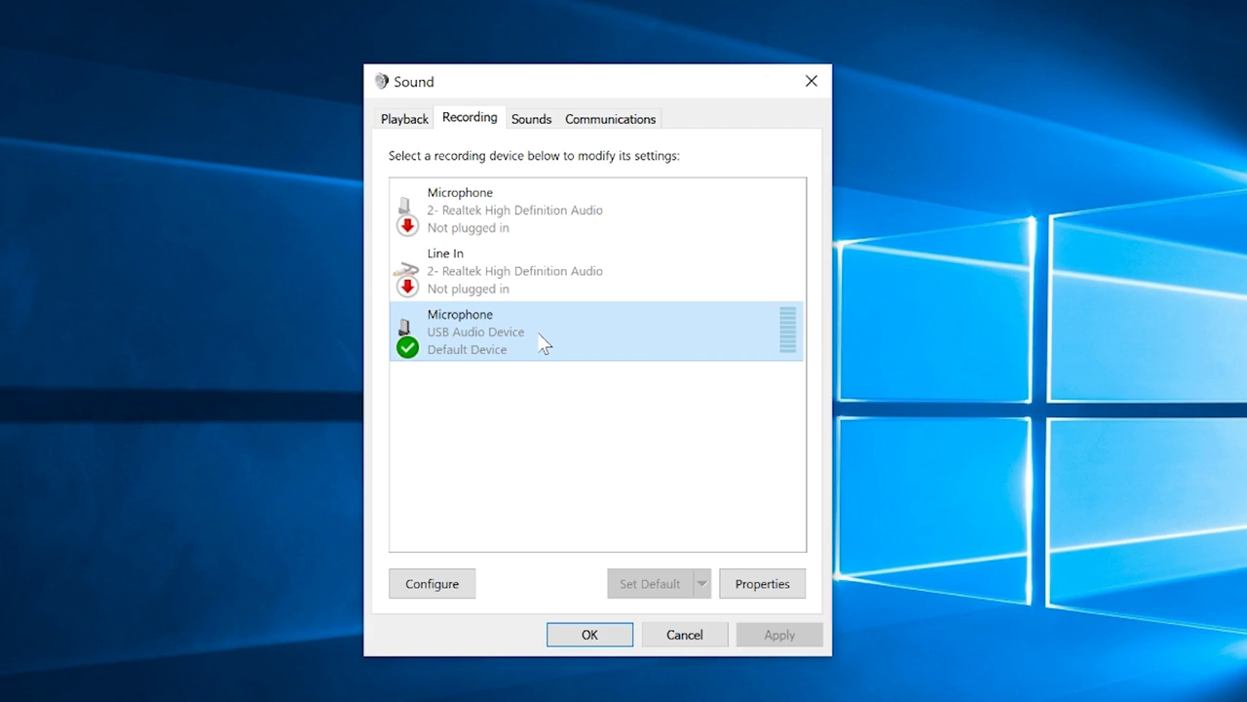
Step: Turn on Listen to this device for the USB Audio Device microphone, apply it, and turn it off again
double_click(543, 345)
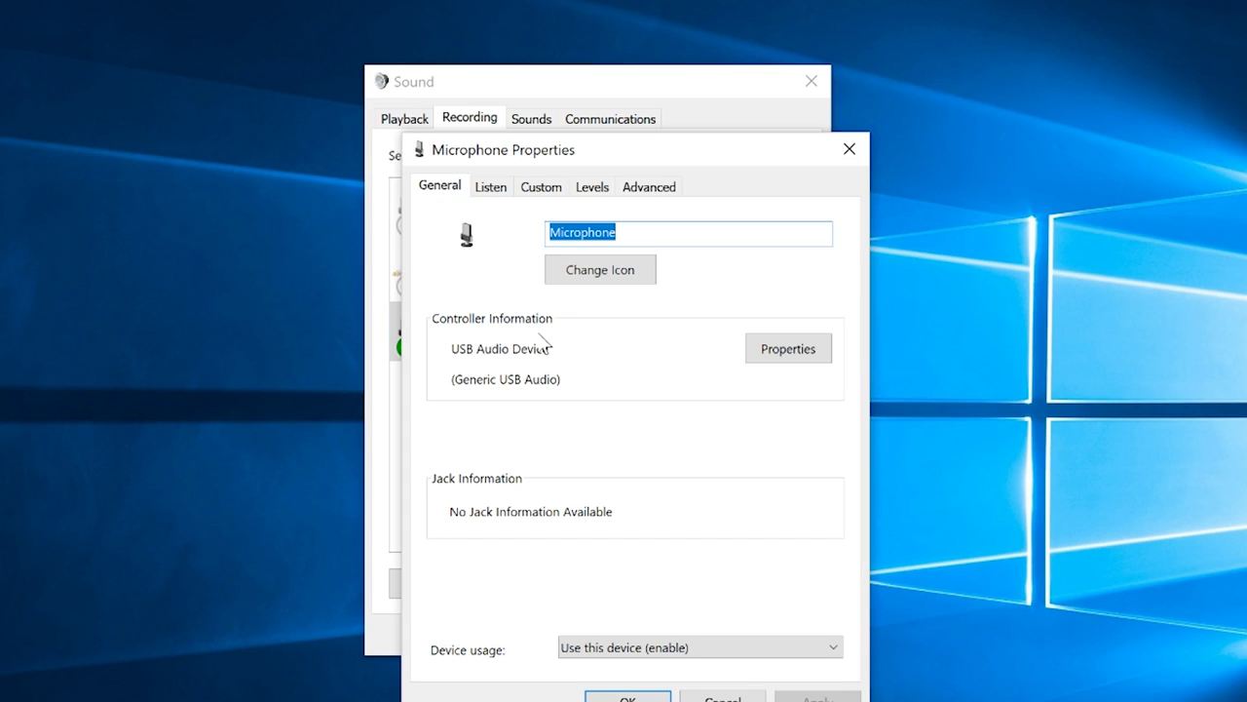
drag(761, 156, 734, 77)
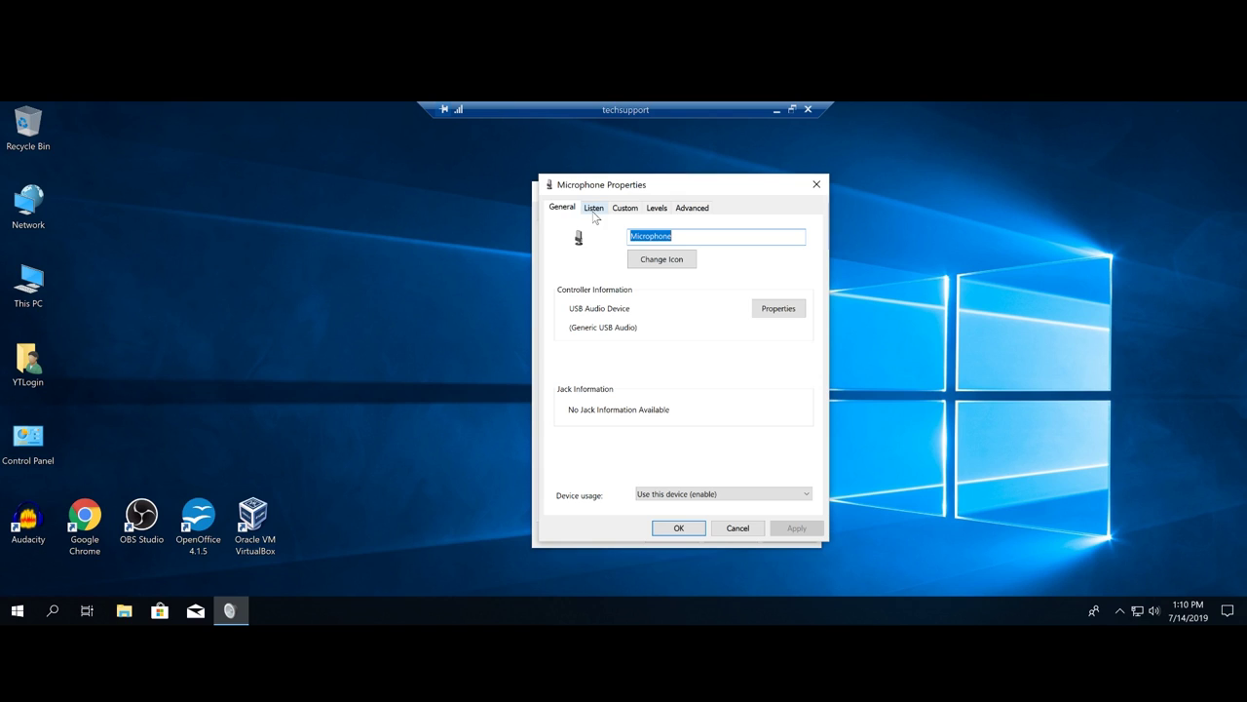
click(593, 207)
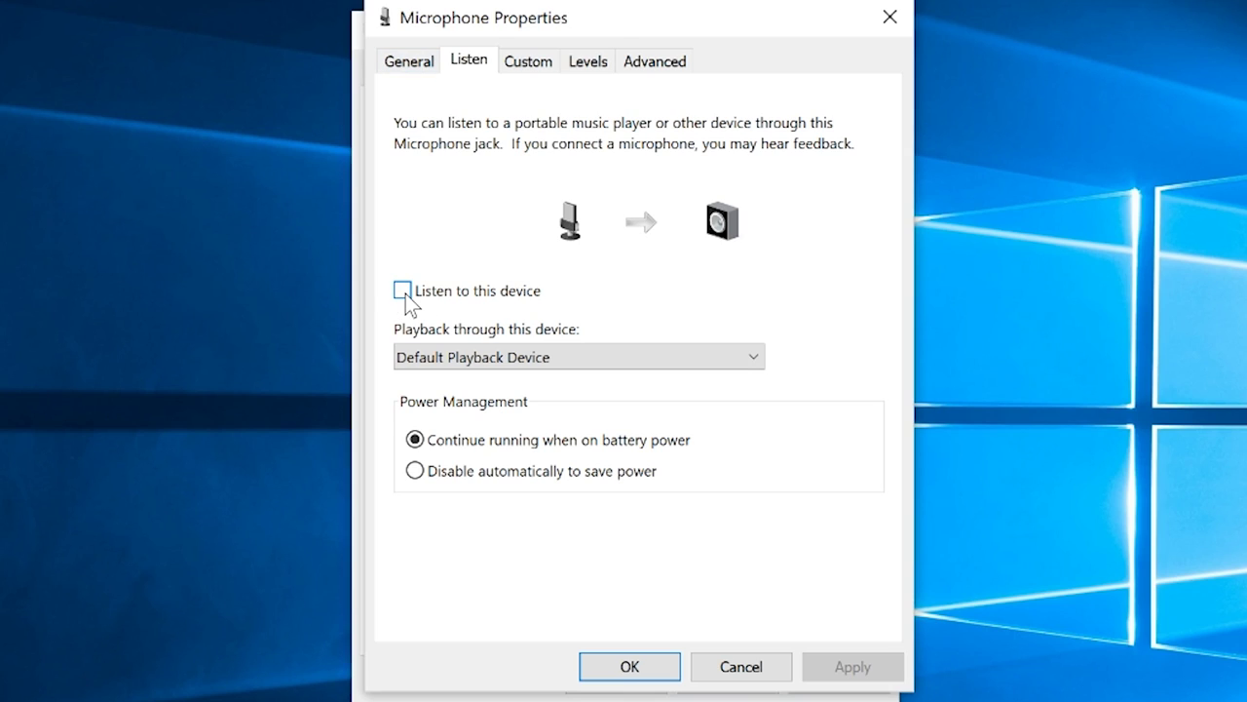
click(405, 292)
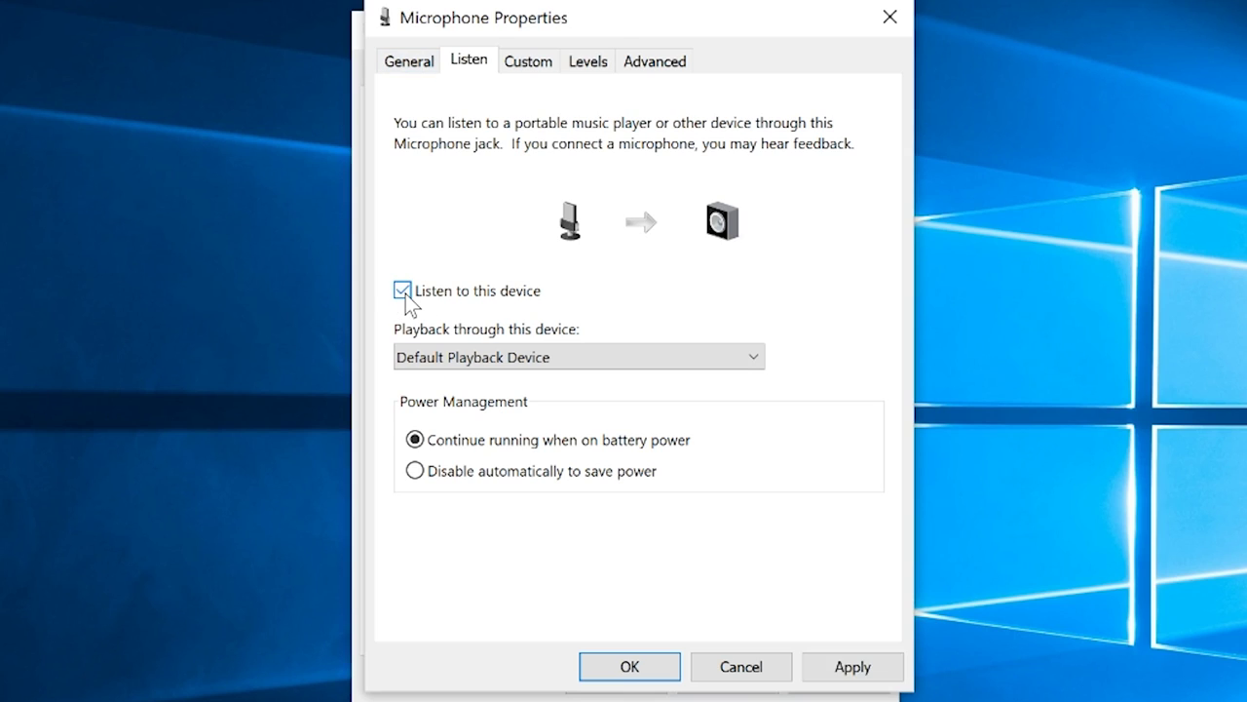
click(878, 677)
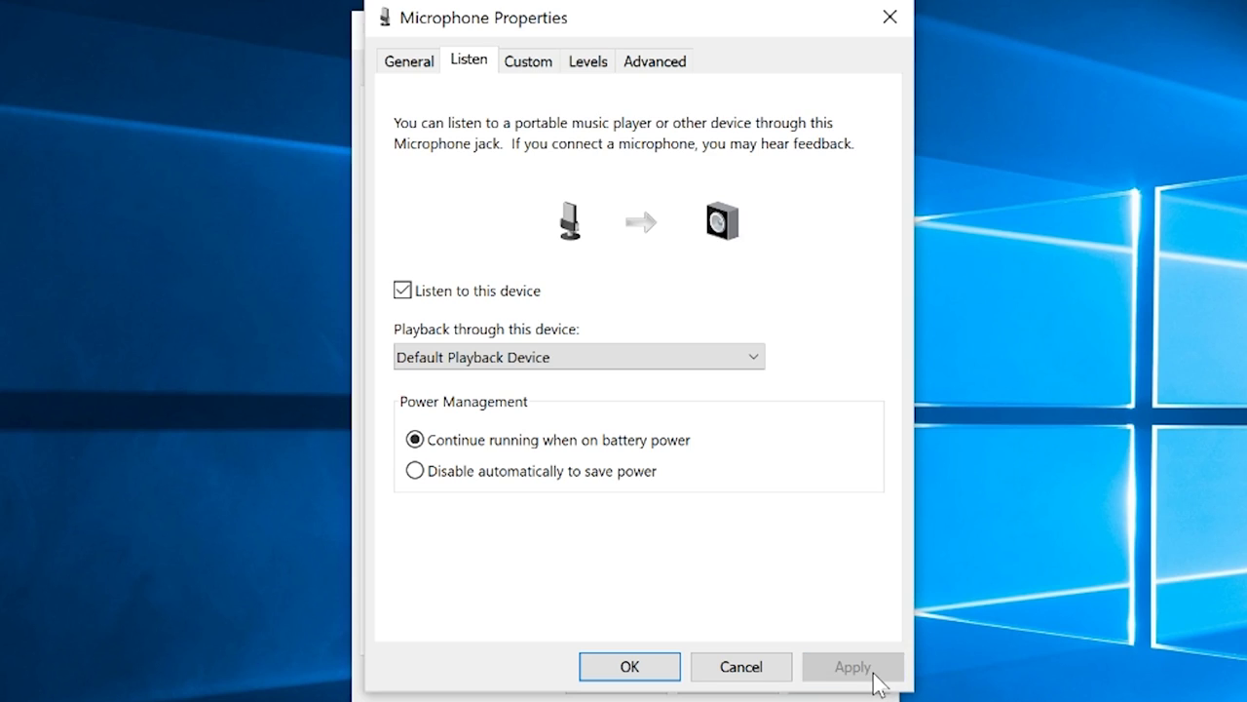
click(408, 292)
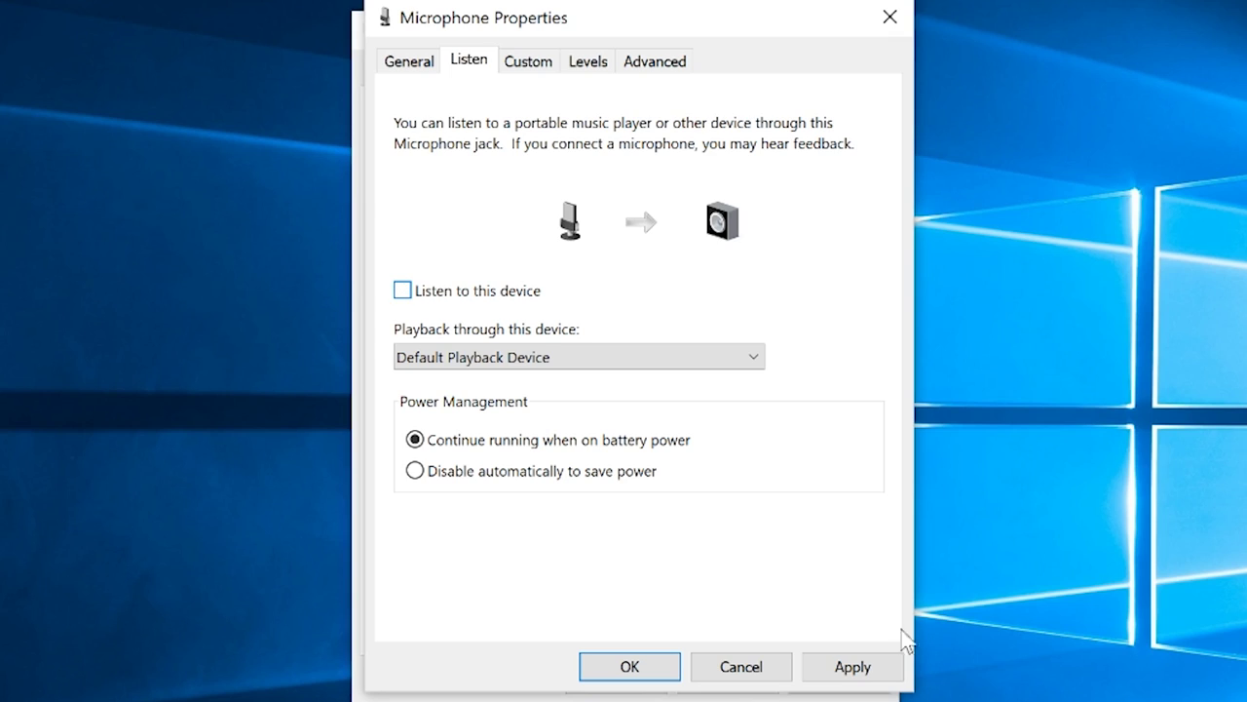
click(844, 670)
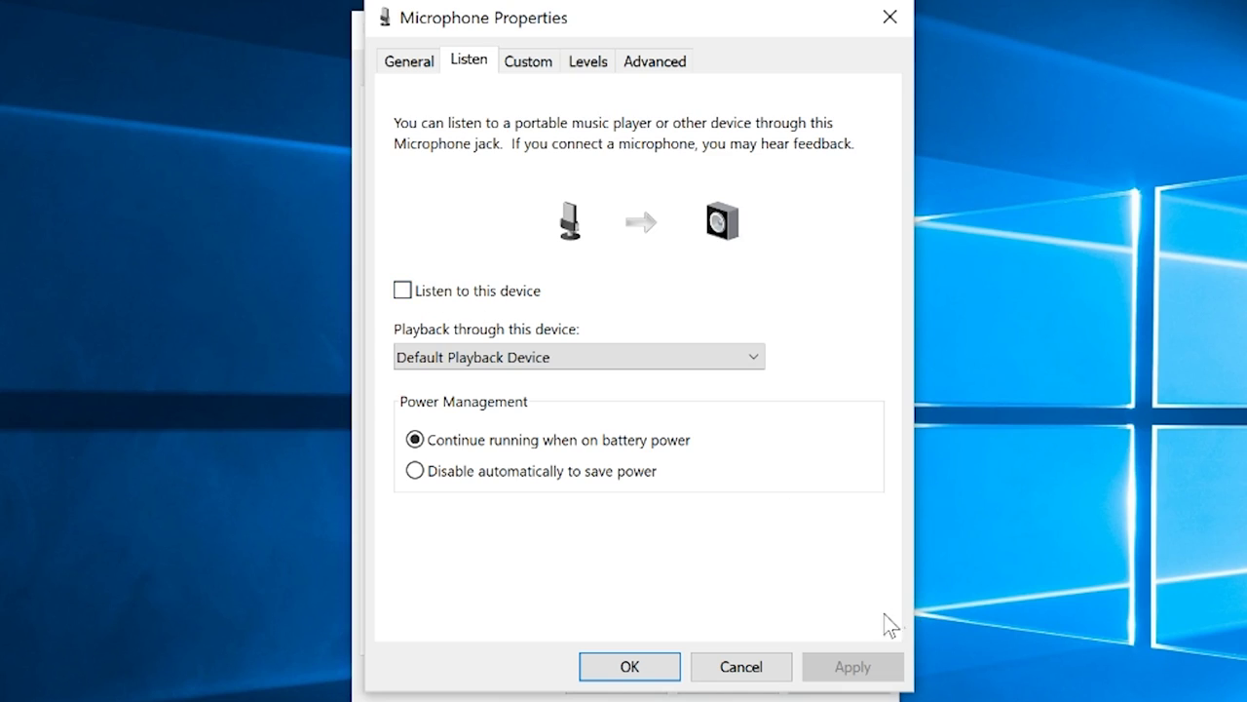
Step: Examine the AGC option and the microphone level in the USB Audio Device microphone's properties
click(536, 60)
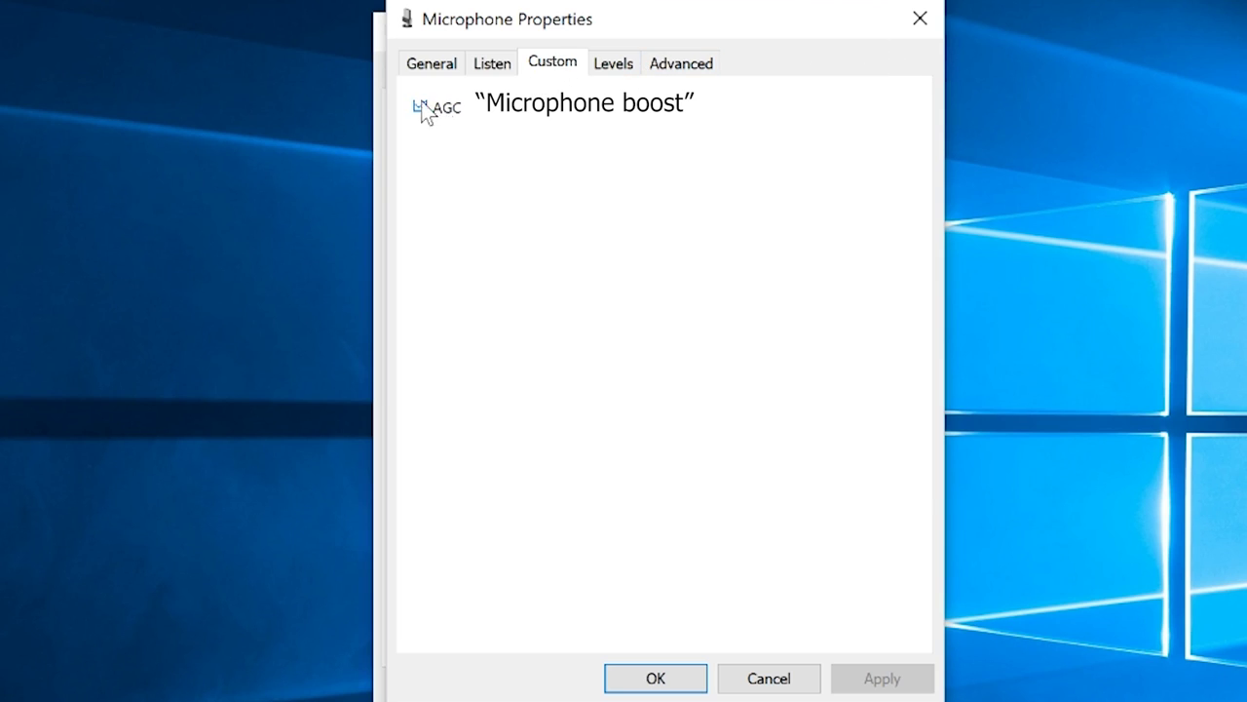
click(621, 74)
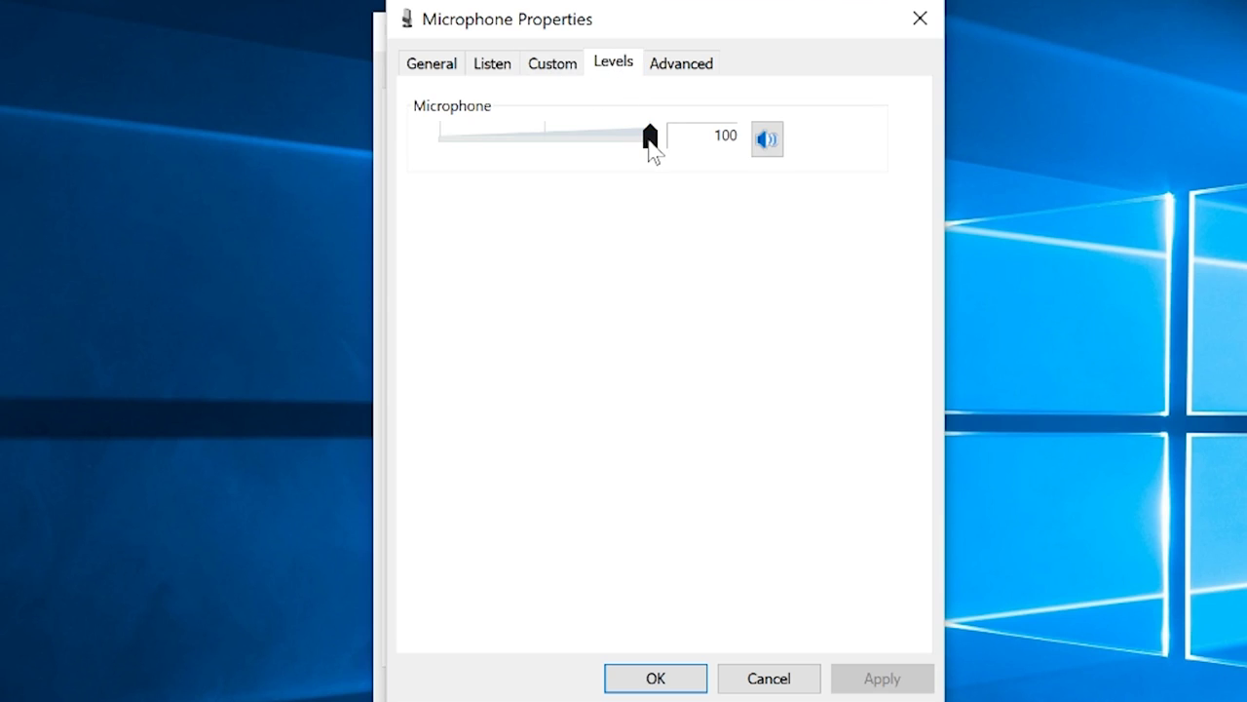
mouse_move(648, 144)
mouse_down()
mouse_move(576, 139)
mouse_move(653, 143)
mouse_move(639, 153)
mouse_move(660, 138)
mouse_up()
click(547, 64)
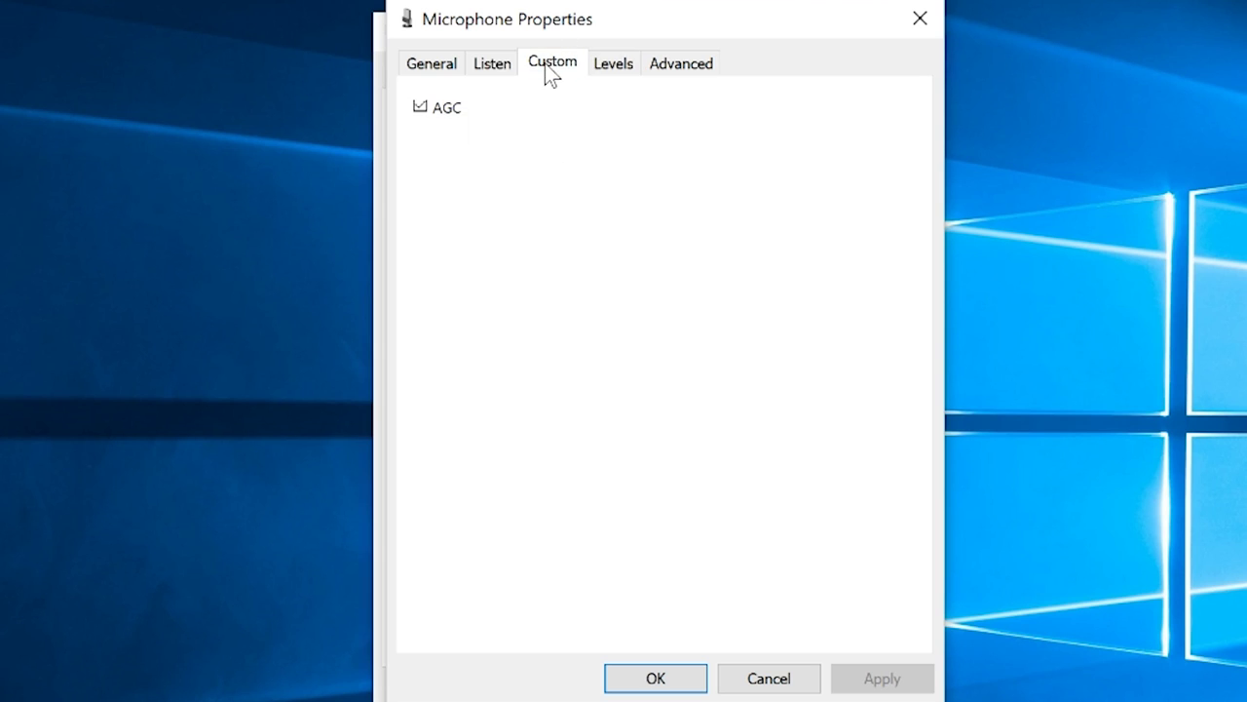
click(431, 114)
click(502, 66)
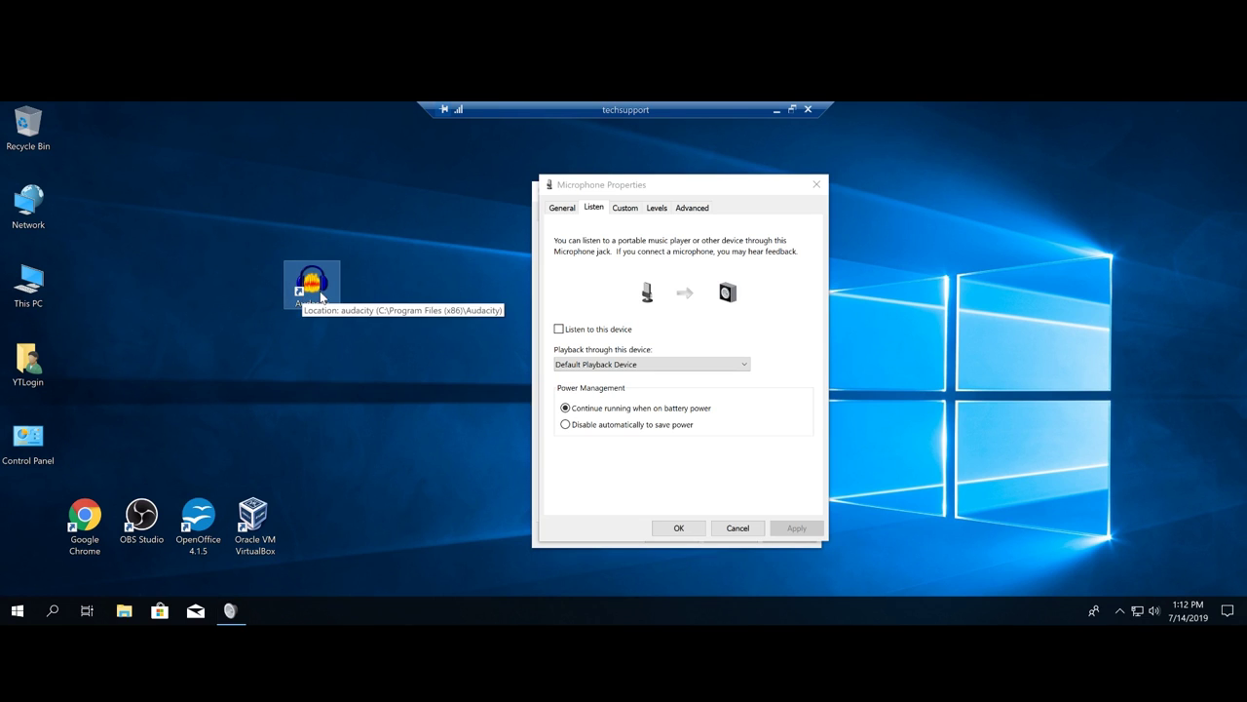
Step: Move the Audacity desktop shortcut back to its place beside the Google Chrome shortcut
drag(321, 296, 32, 539)
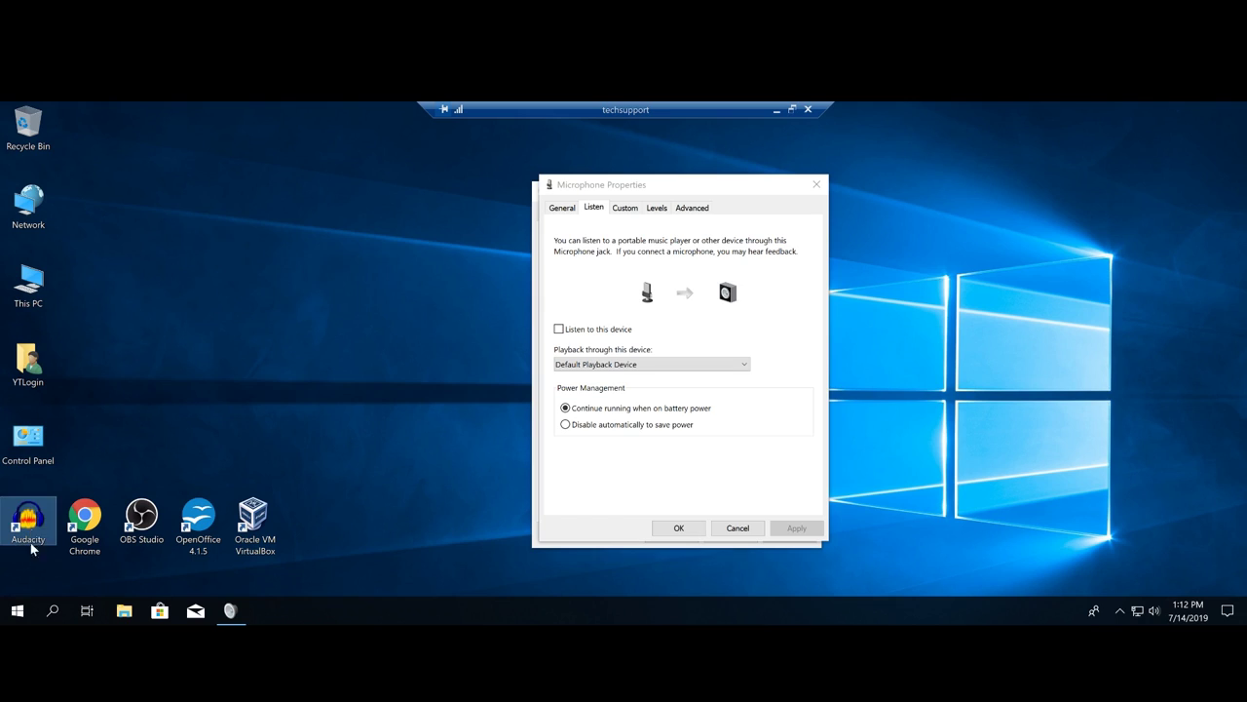
click(328, 411)
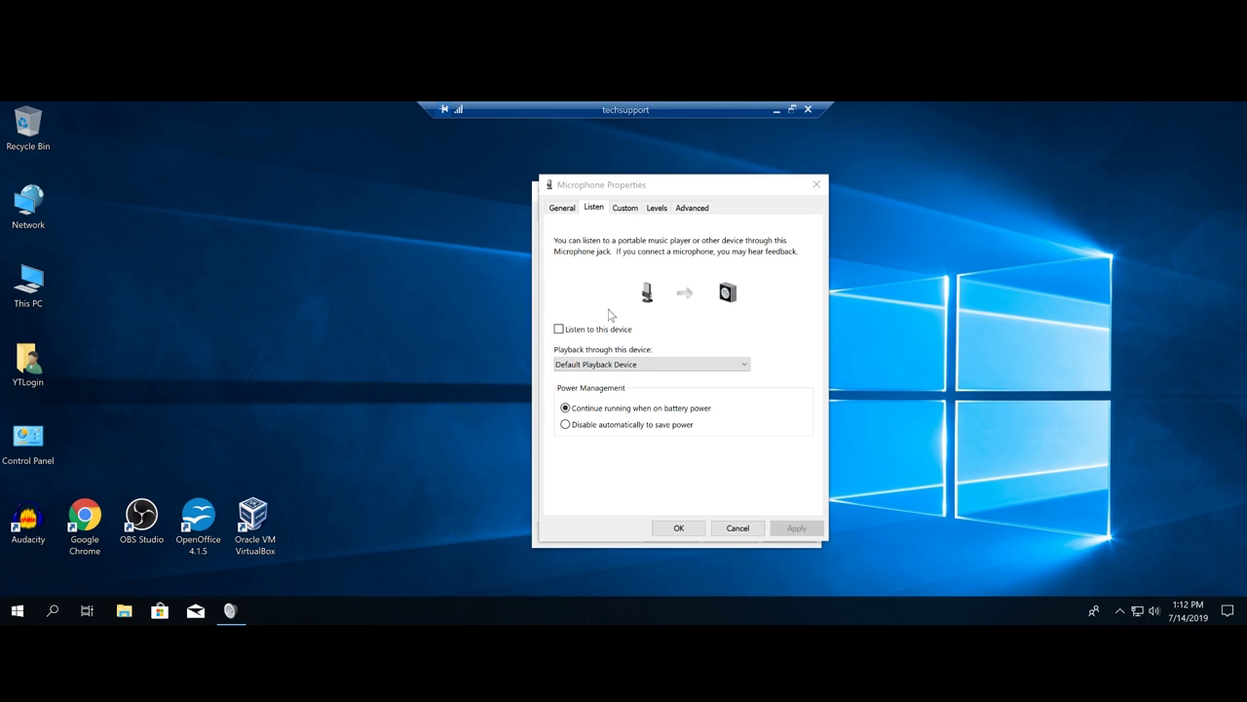
Step: Leave the microphone properties without changes and close the Sound window after reviewing the playback and recording device lists
click(562, 208)
key(Escape)
click(557, 215)
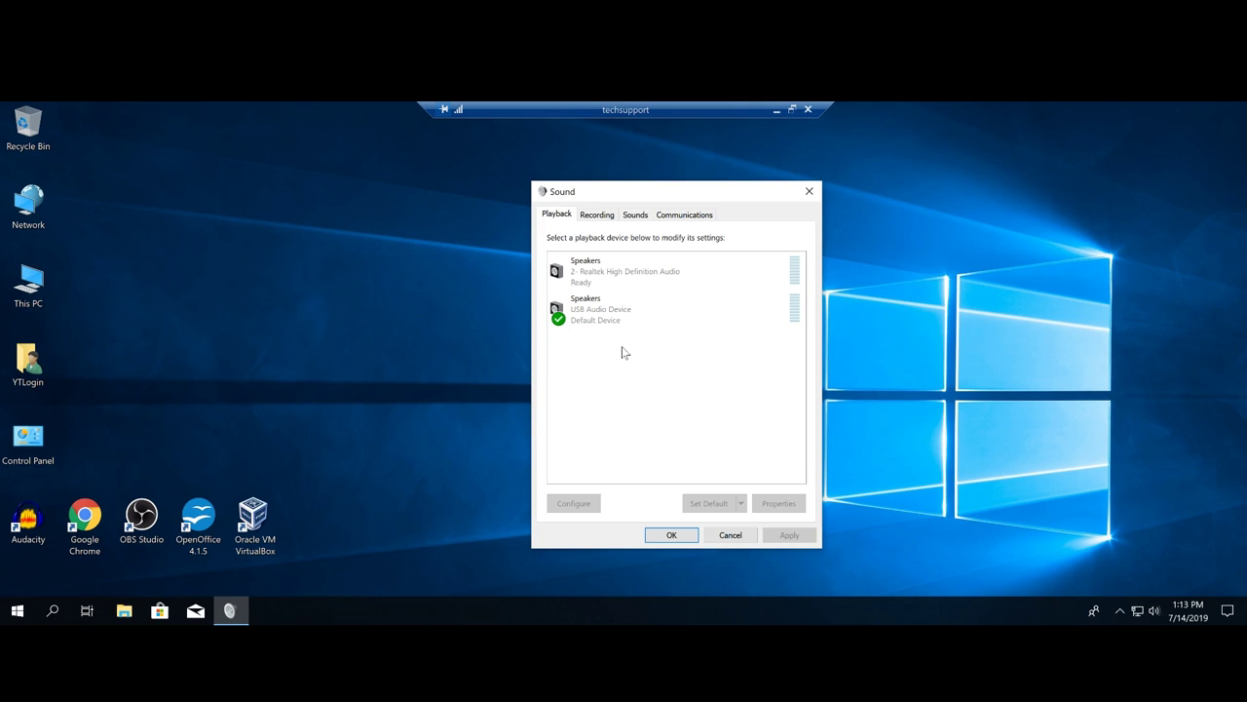
click(603, 216)
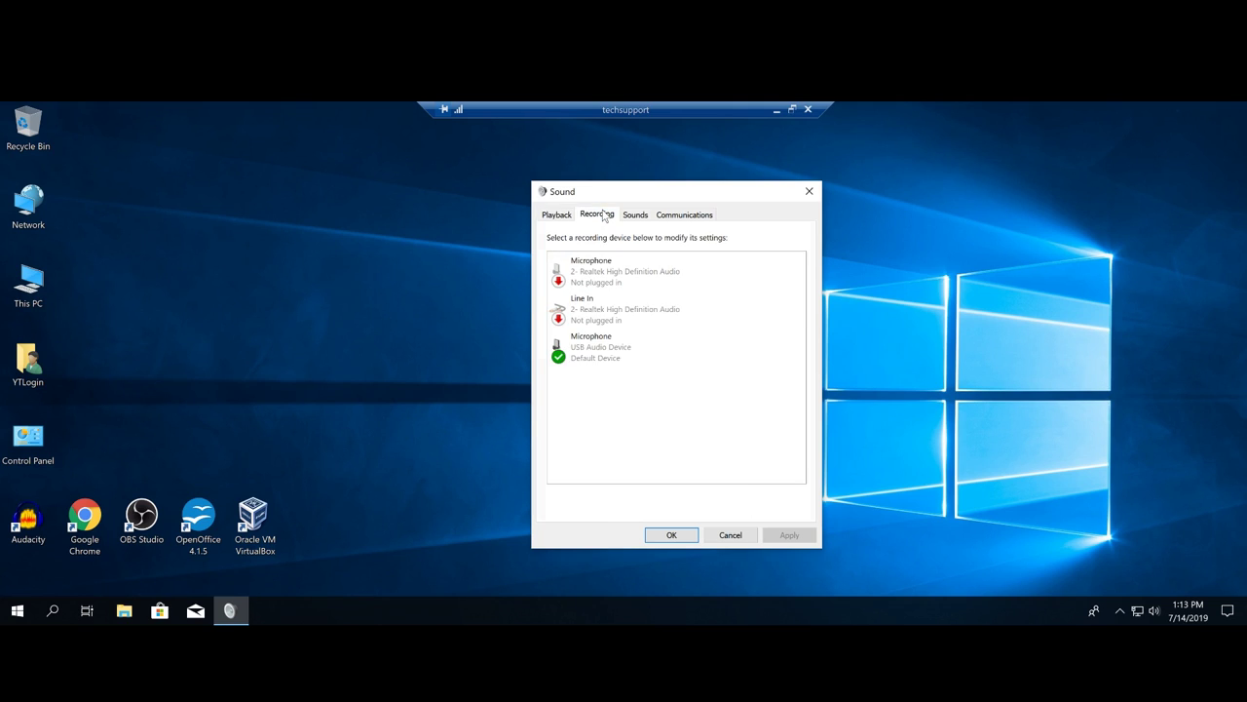
click(557, 215)
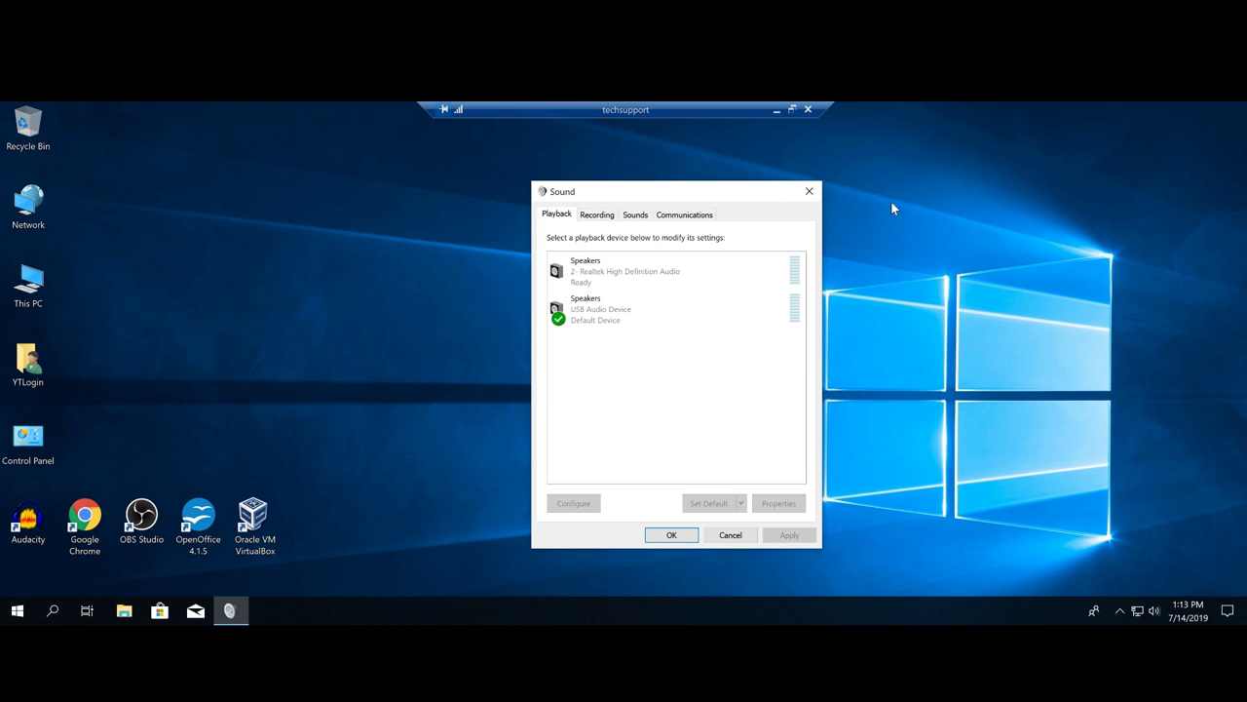
click(811, 193)
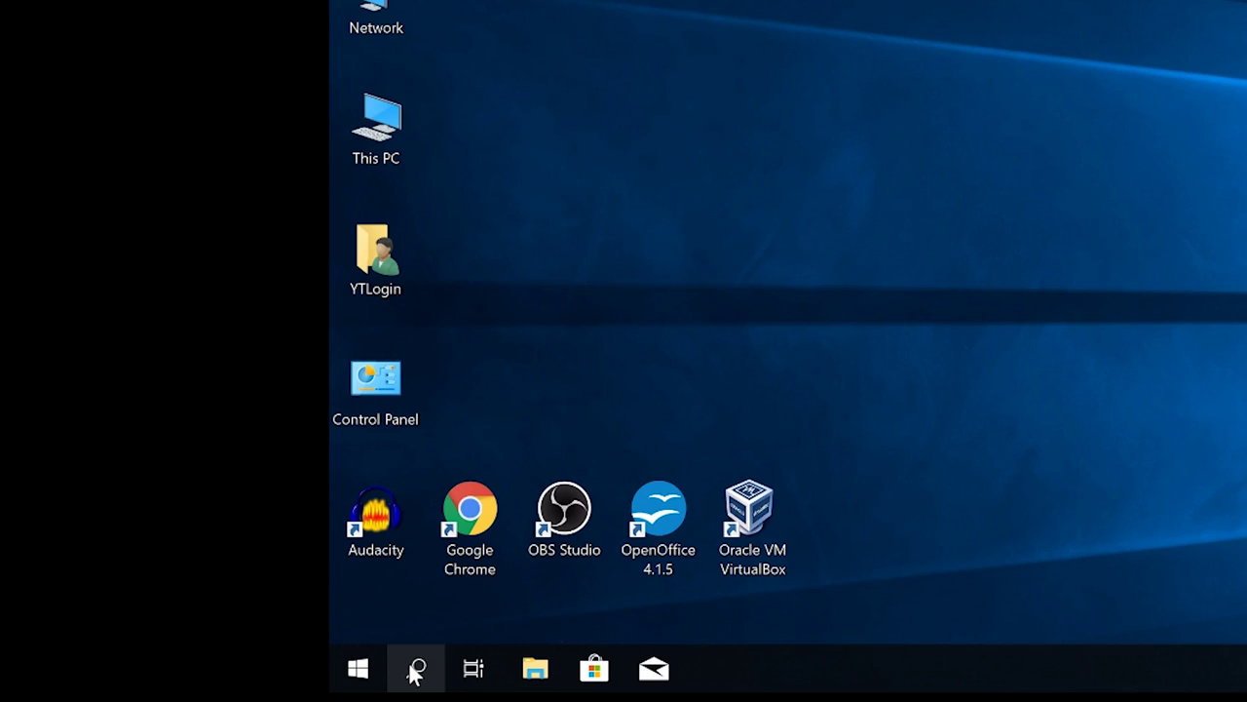
Step: Search Windows for "device manager"
click(416, 671)
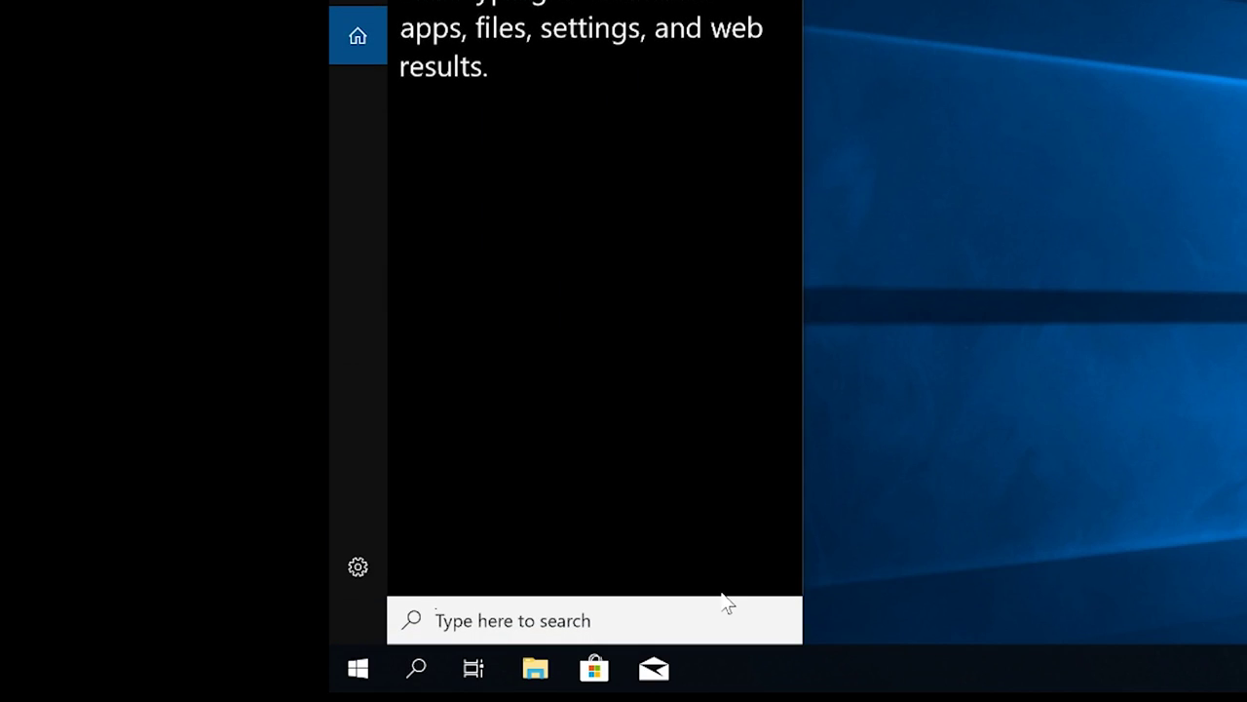
text(de)
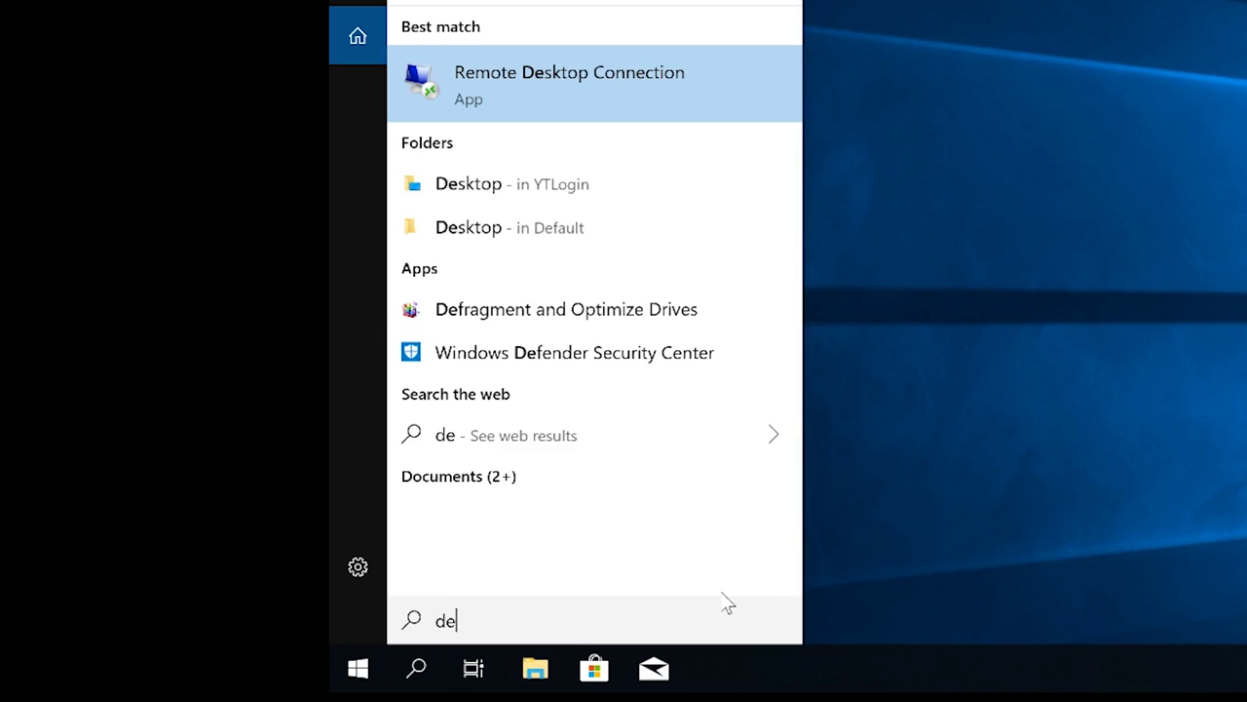
text(vice manager)
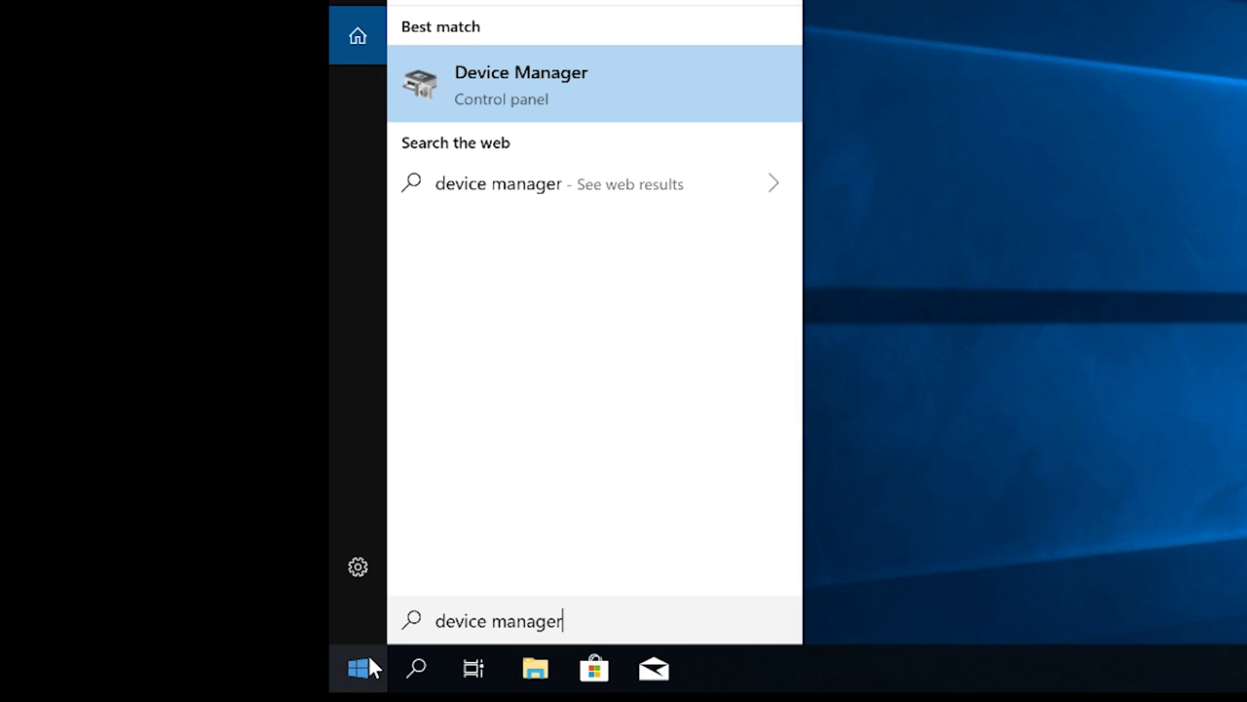
Step: Open Device Manager, expand Audio inputs and outputs, and select the USB Audio Device speakers
right_click(358, 670)
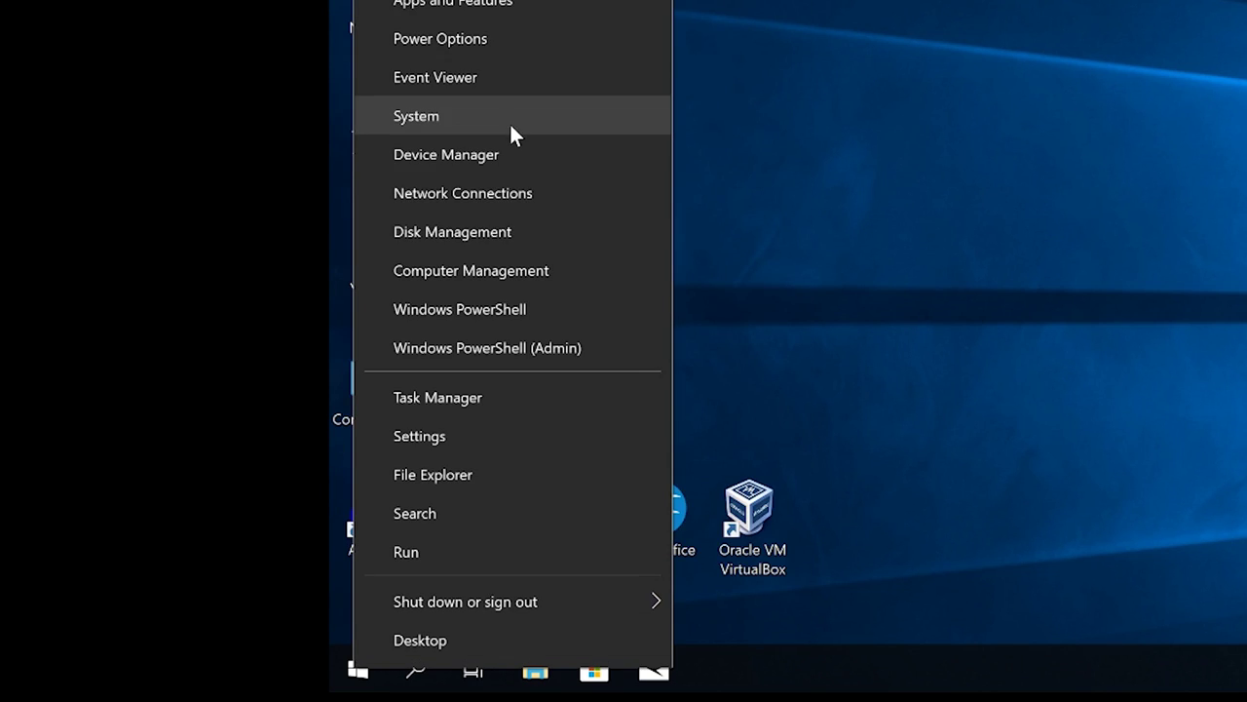
click(478, 154)
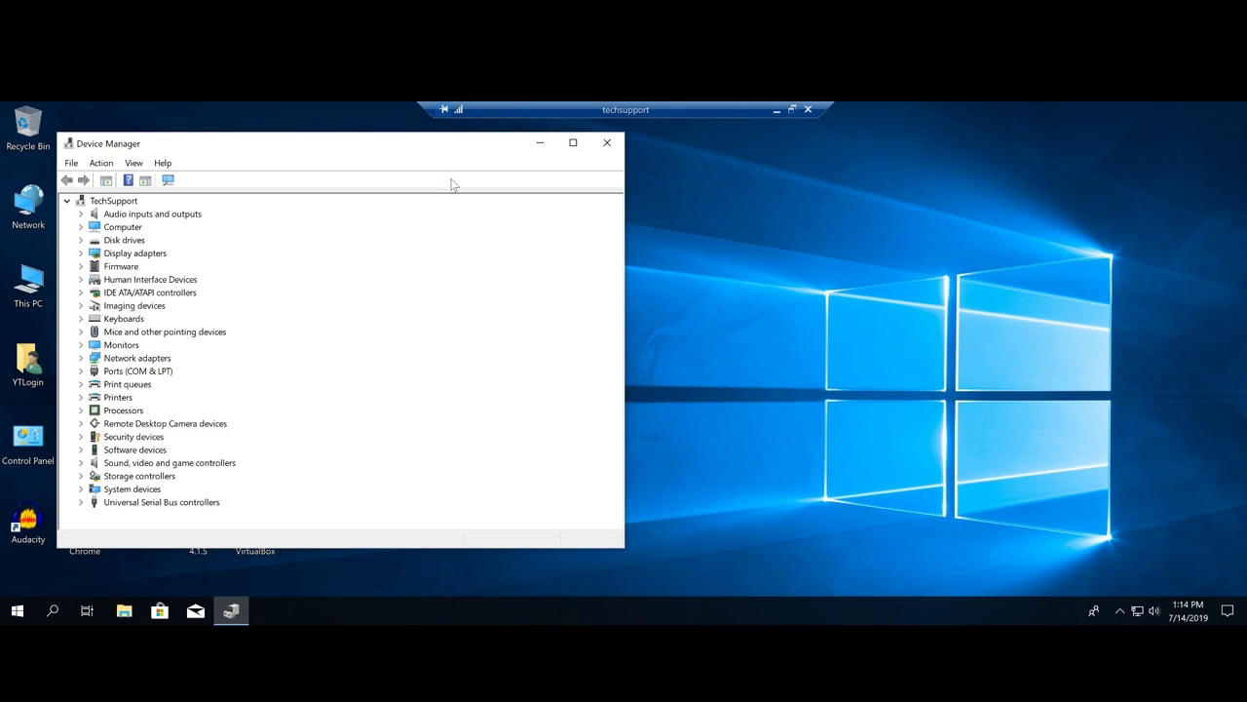
drag(321, 150, 620, 174)
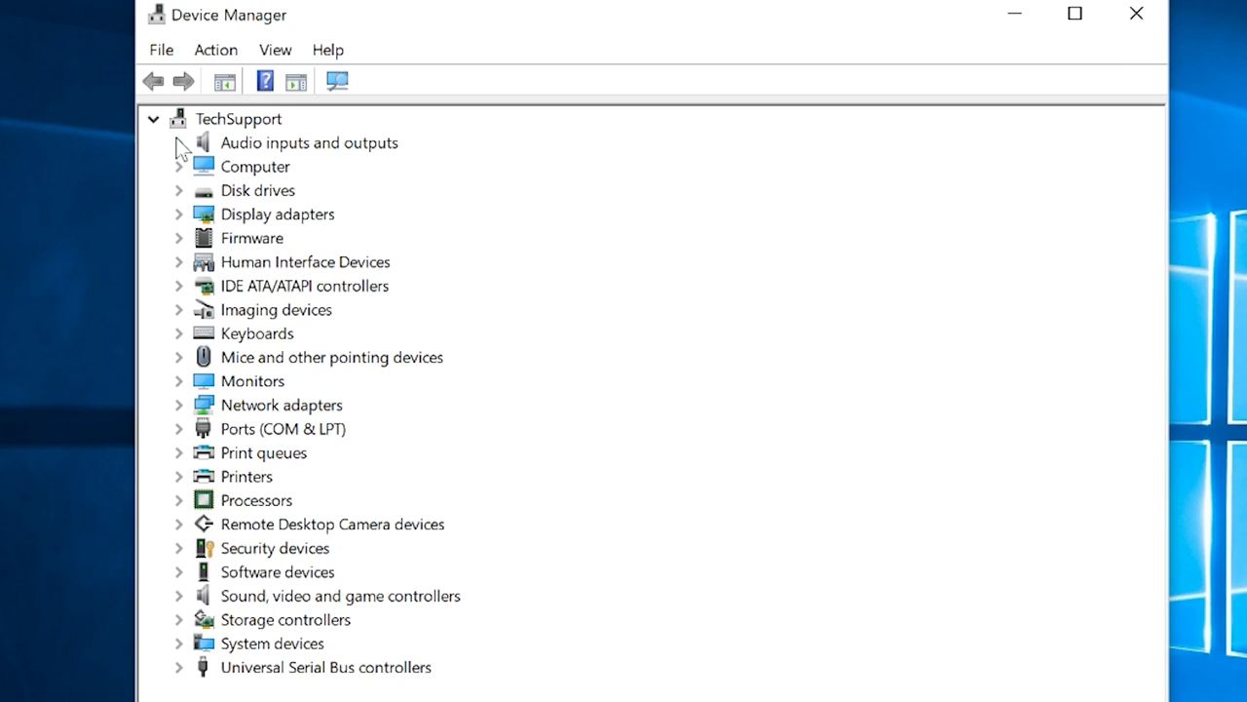
click(180, 143)
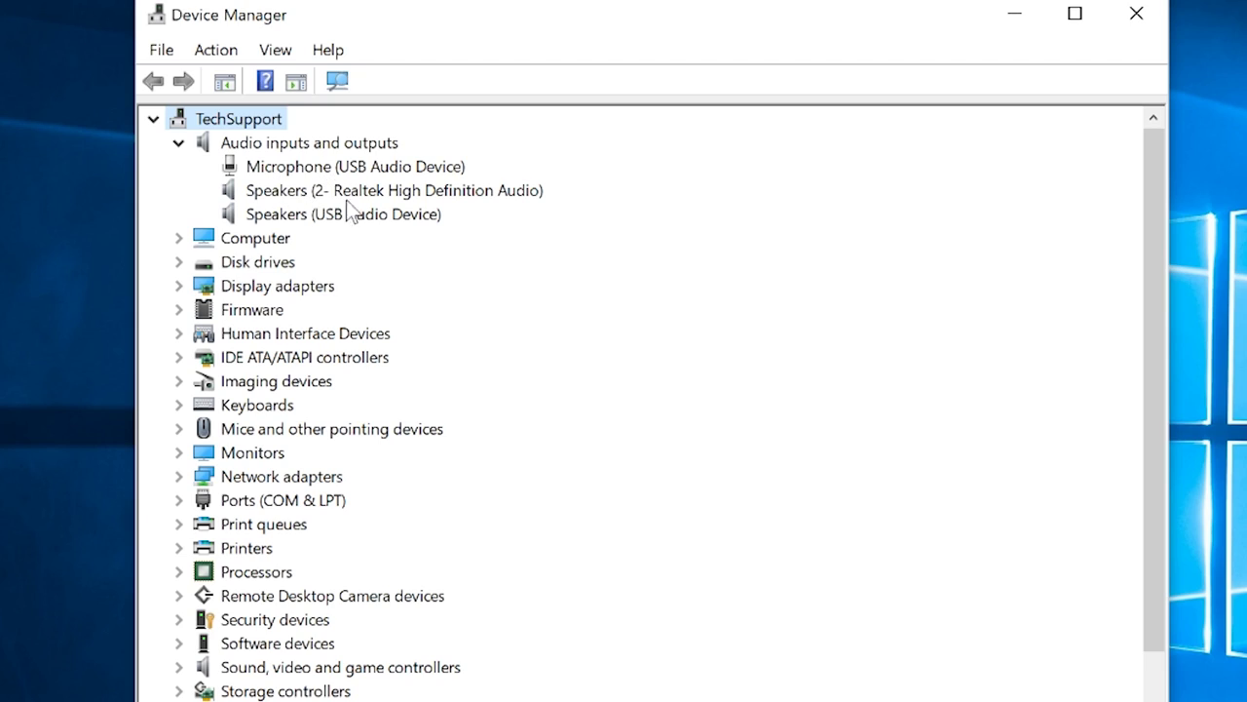
click(310, 222)
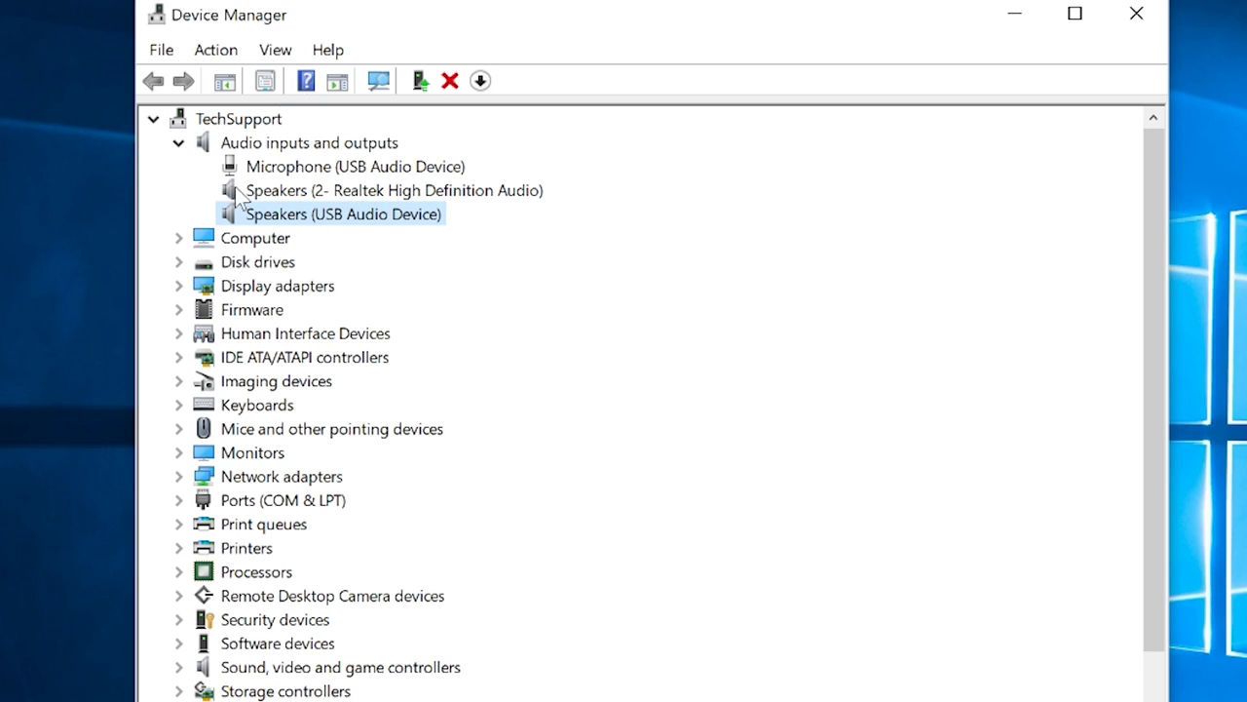
Step: Examine the microphone and both speaker entries under Audio inputs and outputs for signs of a device problem
click(248, 194)
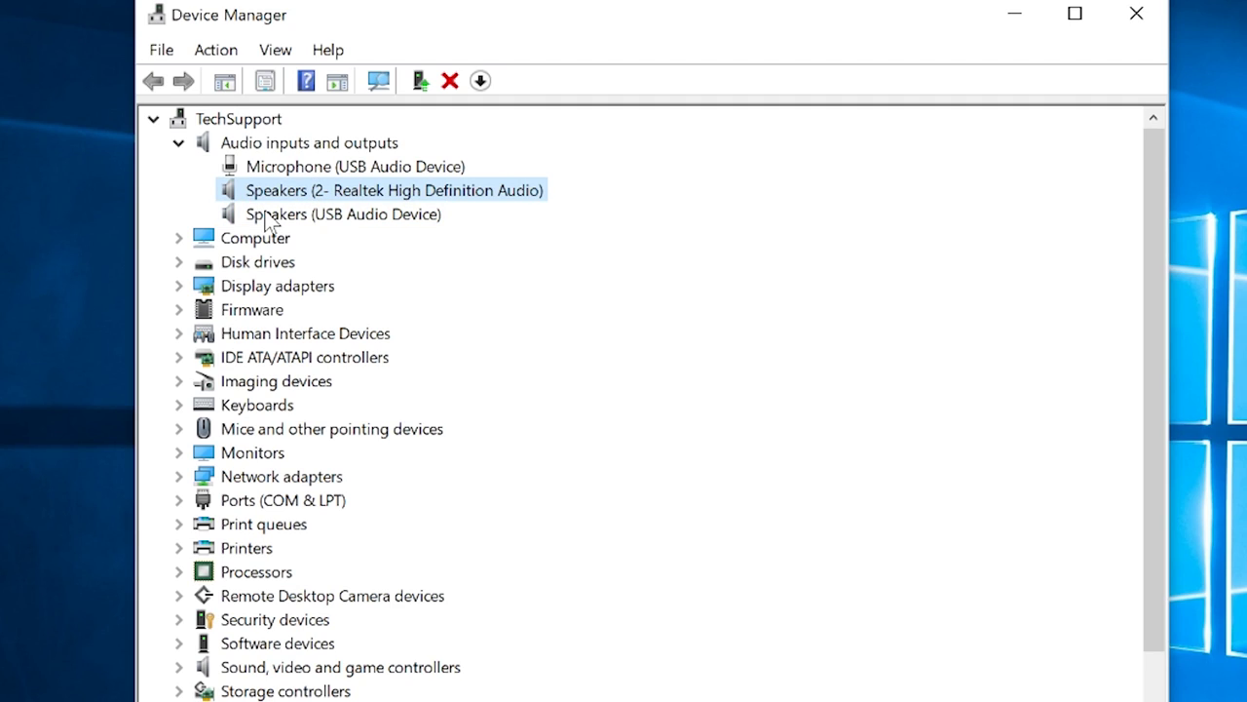
click(267, 219)
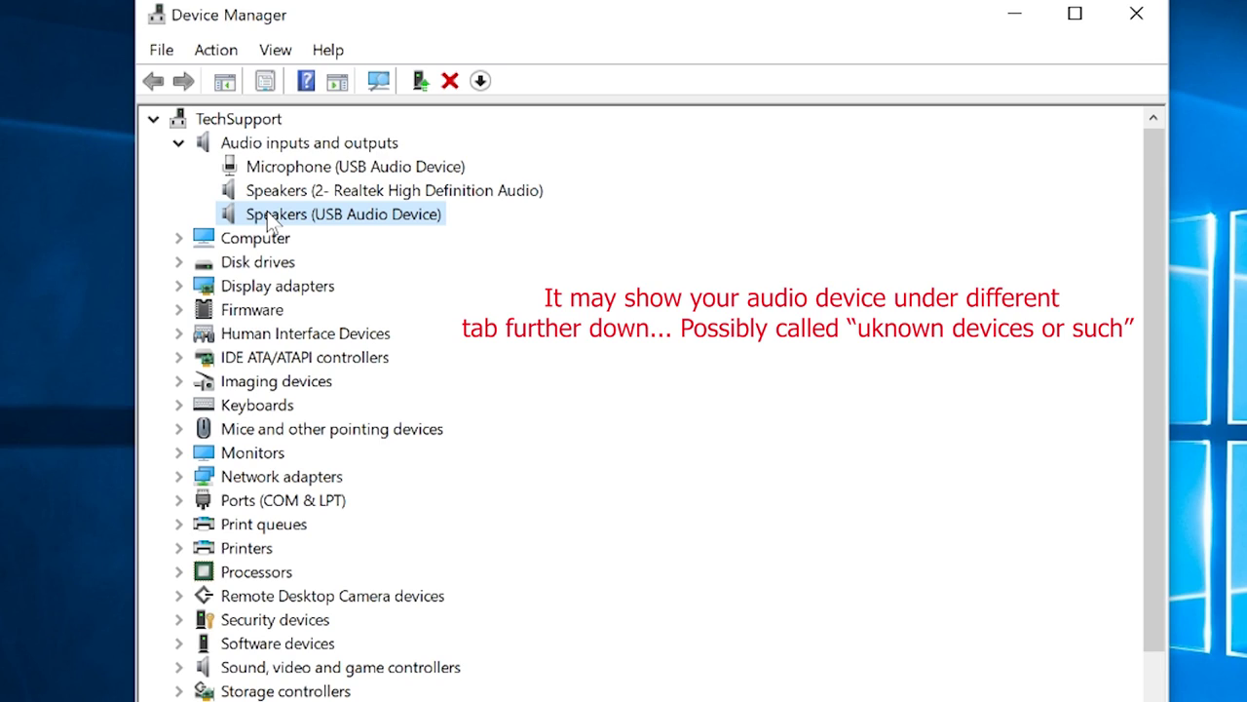
click(289, 193)
key(Up)
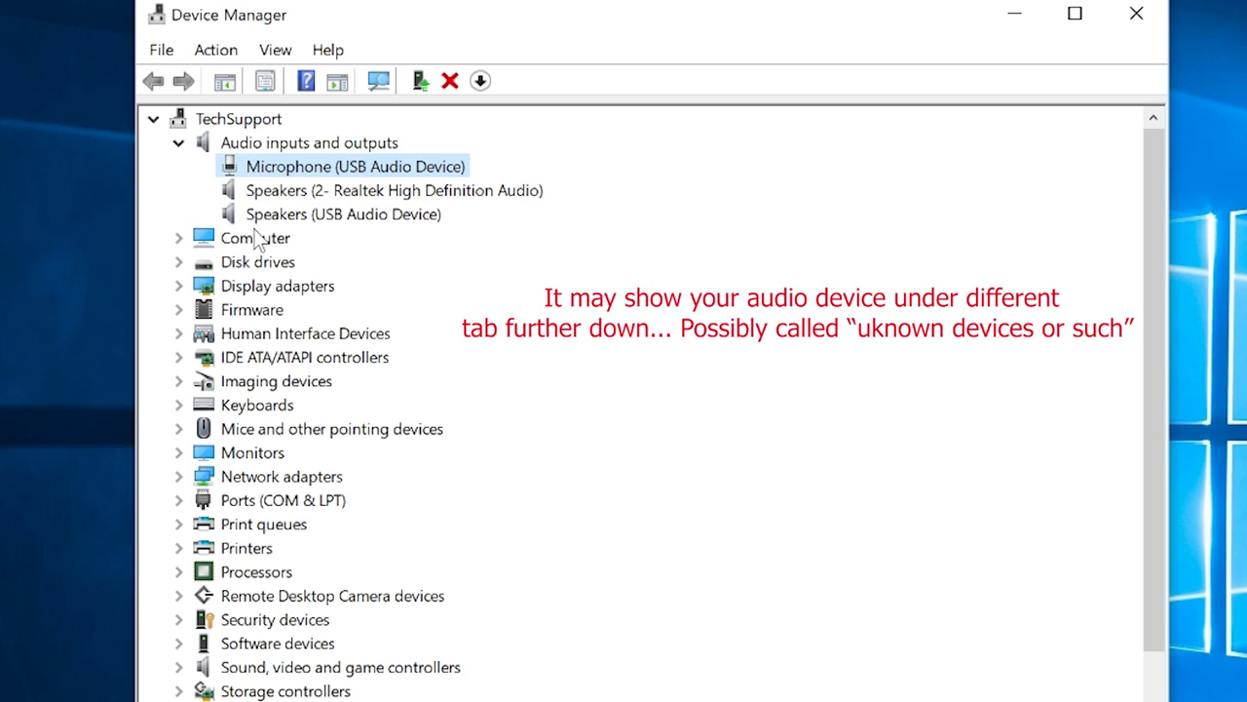
click(322, 215)
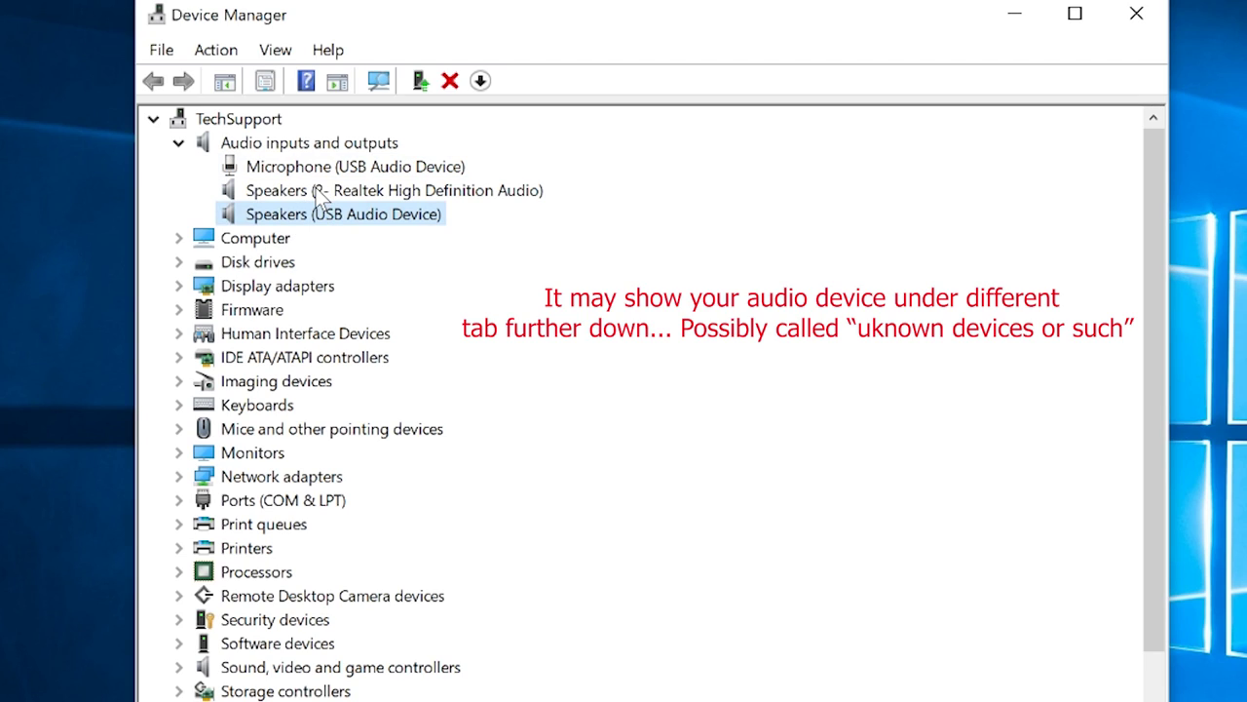
click(319, 195)
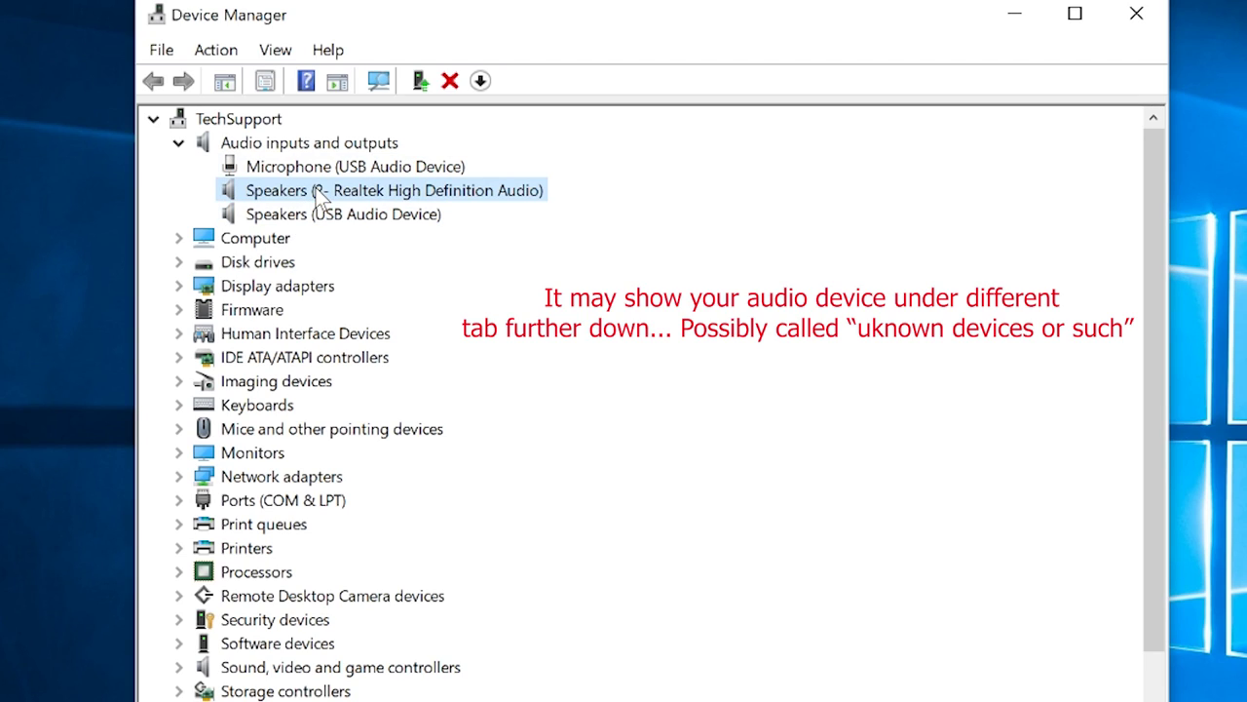
click(269, 214)
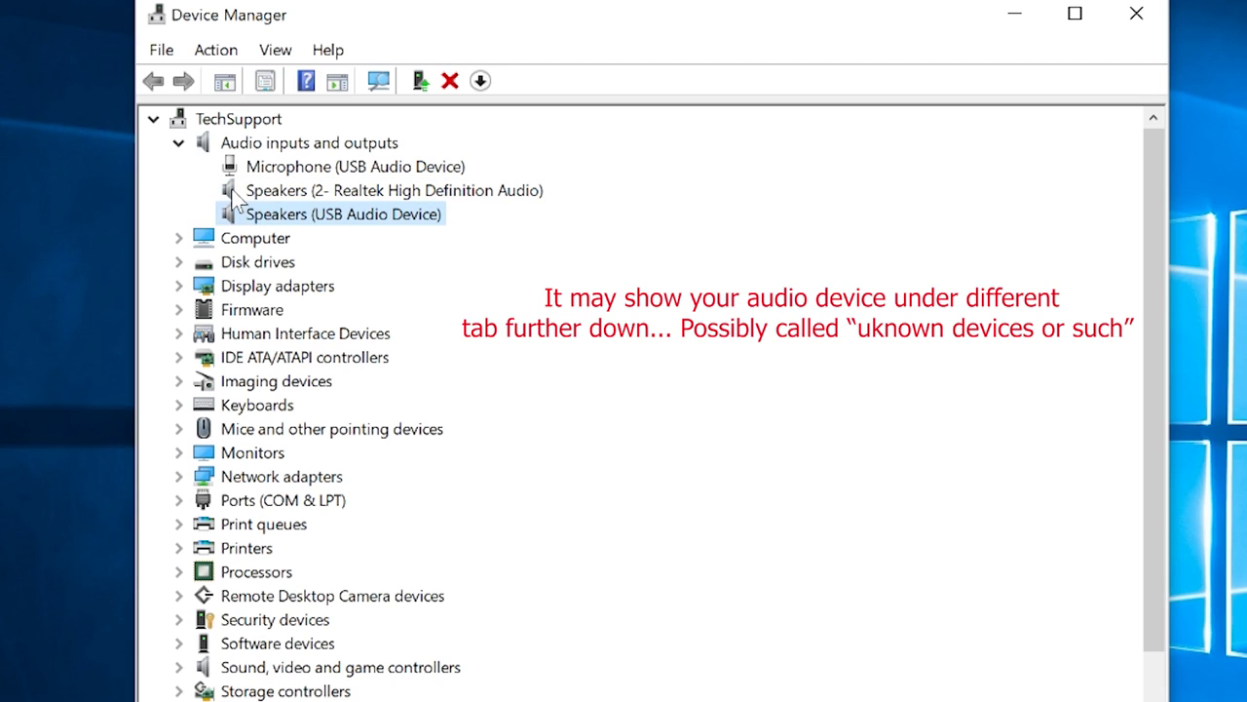
click(258, 191)
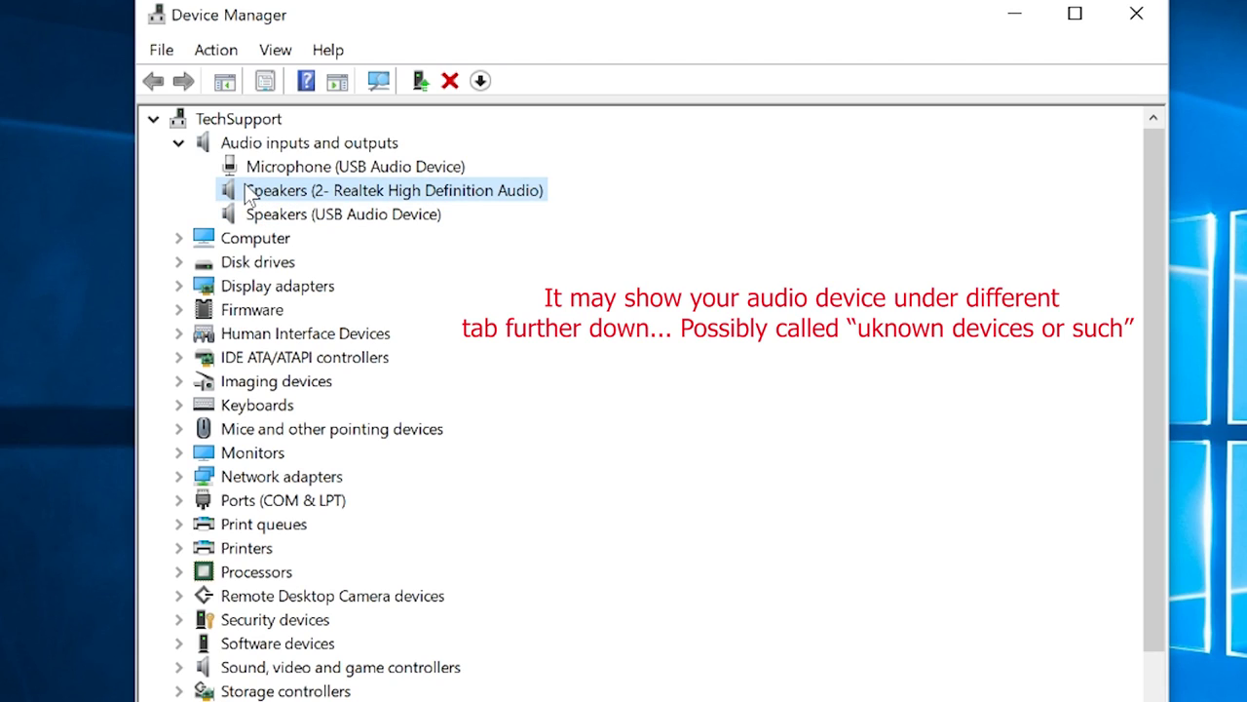
click(290, 170)
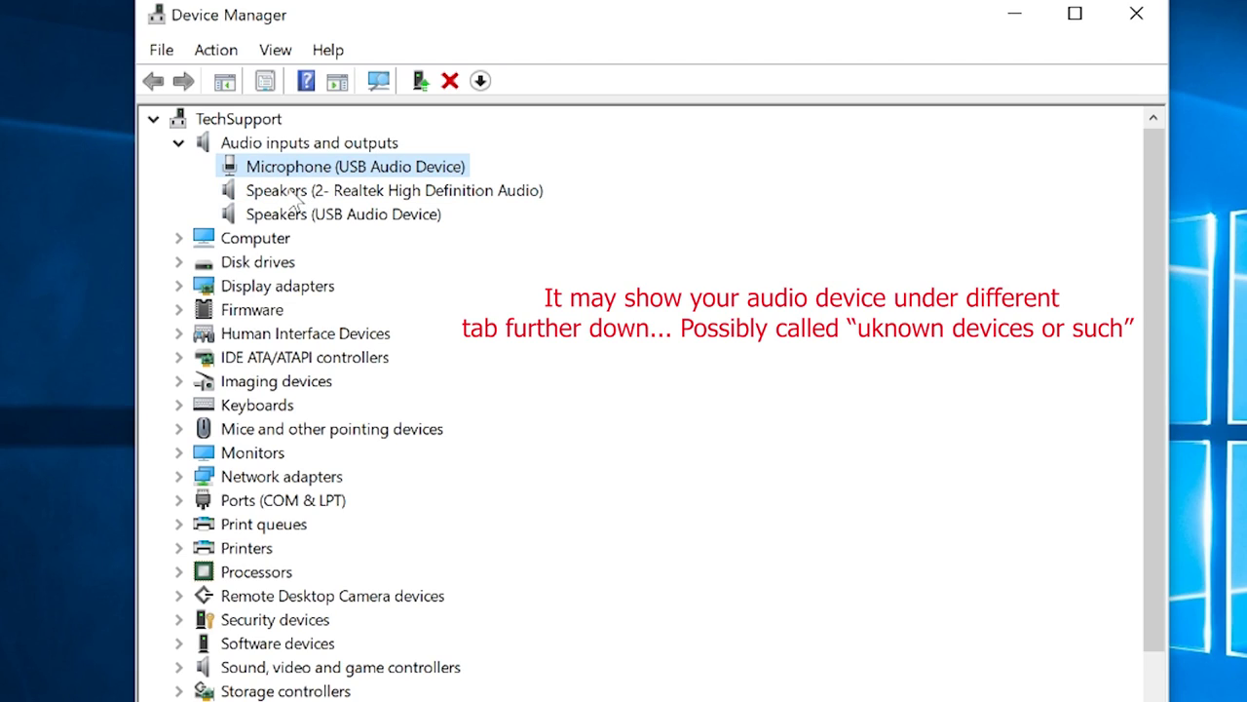
click(356, 193)
click(343, 215)
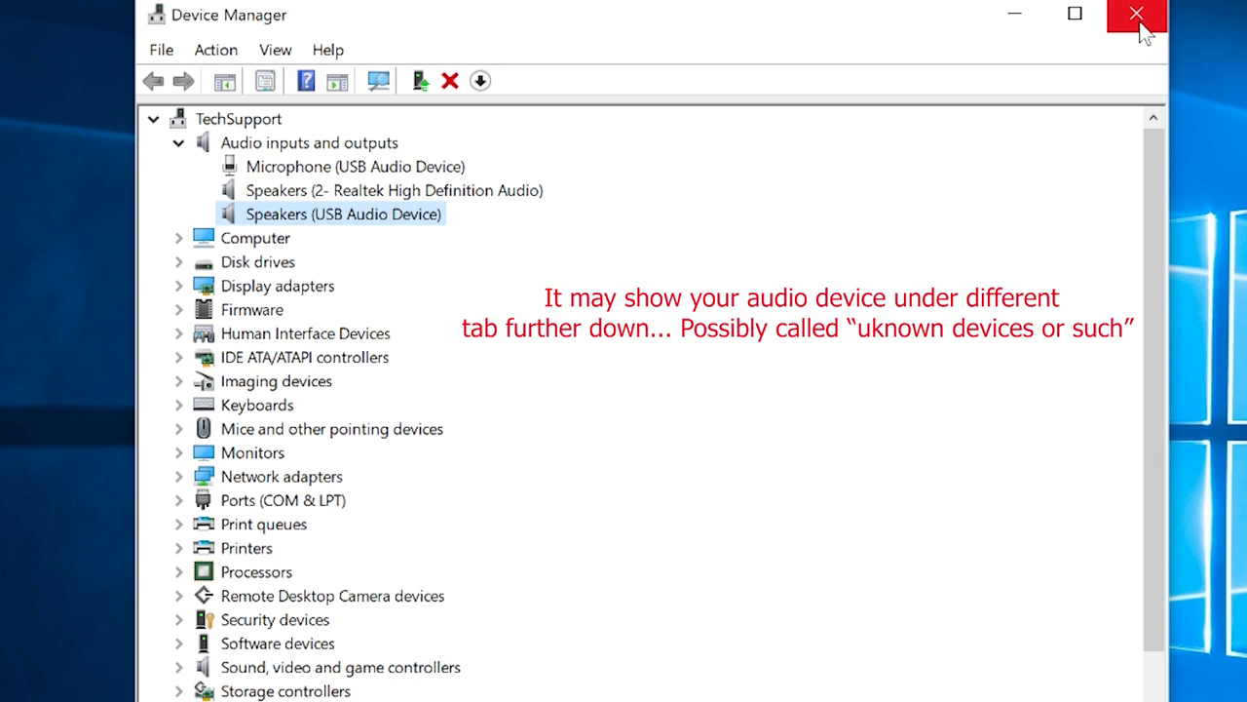